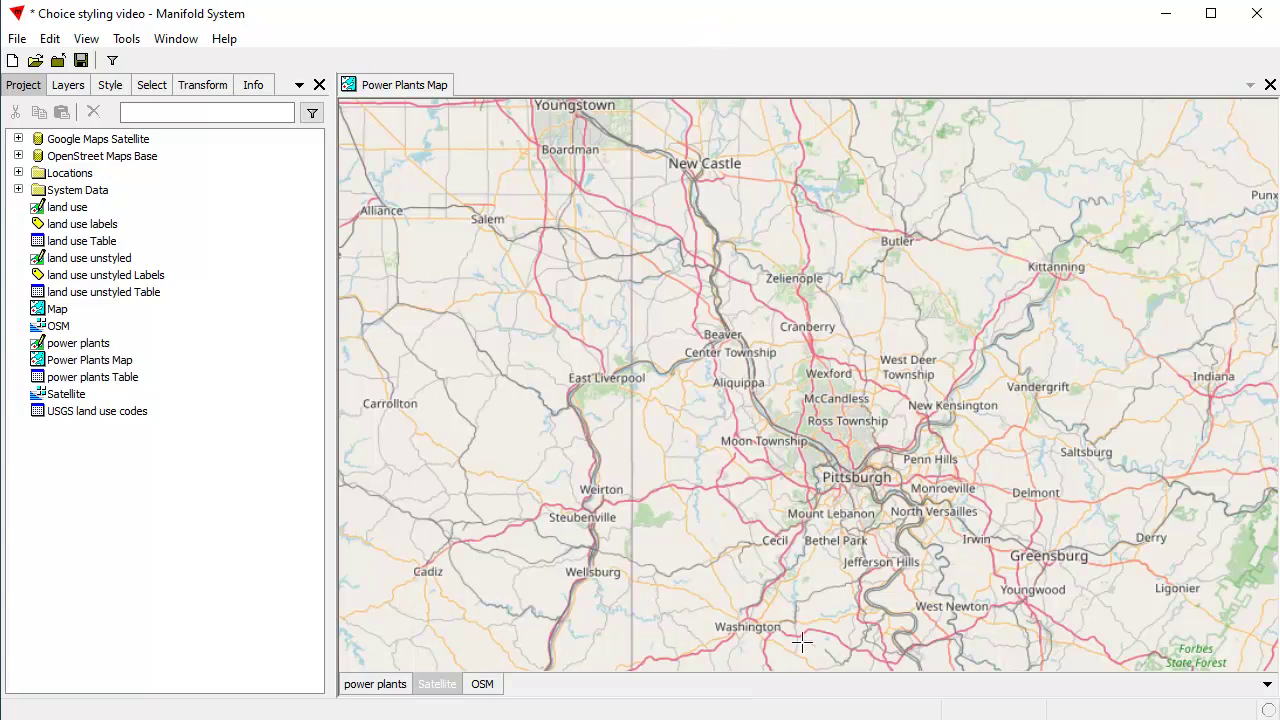
Make the OSM layer active and bring the floating power plants Table over the upper part of the map
left_click(485, 686)
left_click(485, 686)
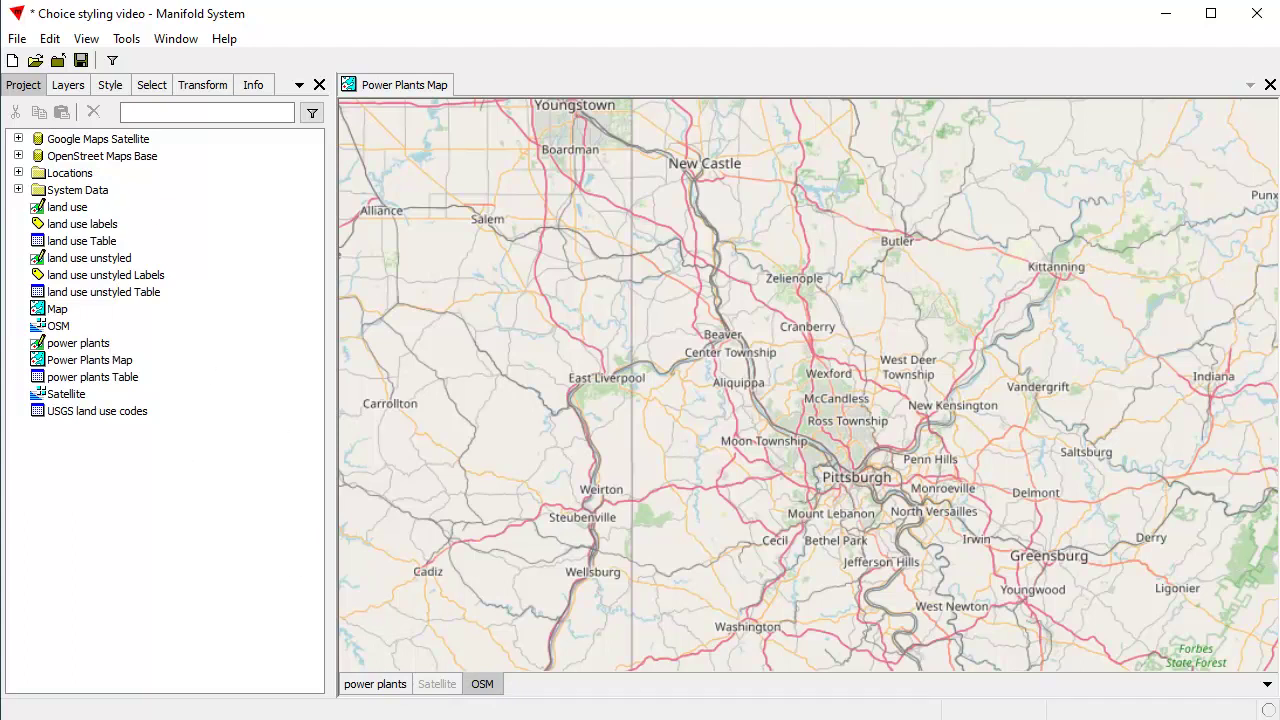
left_click_drag(1279, 340, 653, 284)
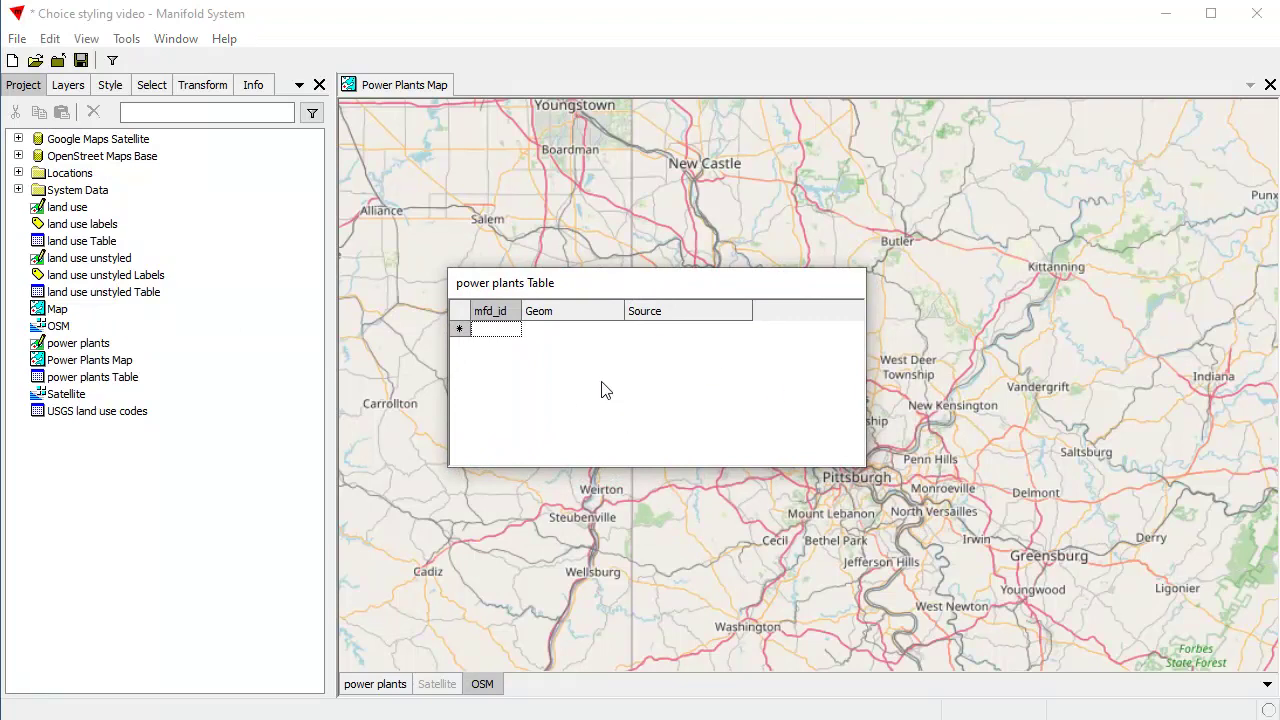
left_click_drag(751, 289, 802, 368)
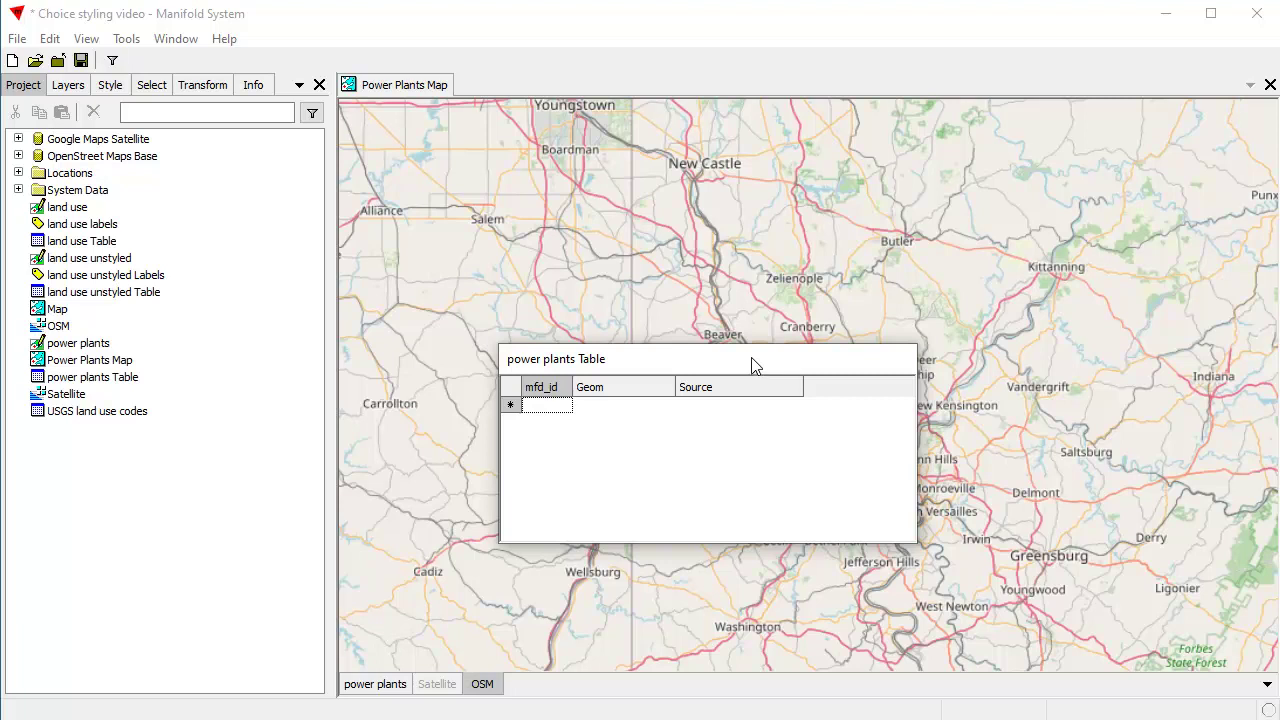
left_click_drag(751, 364, 766, 289)
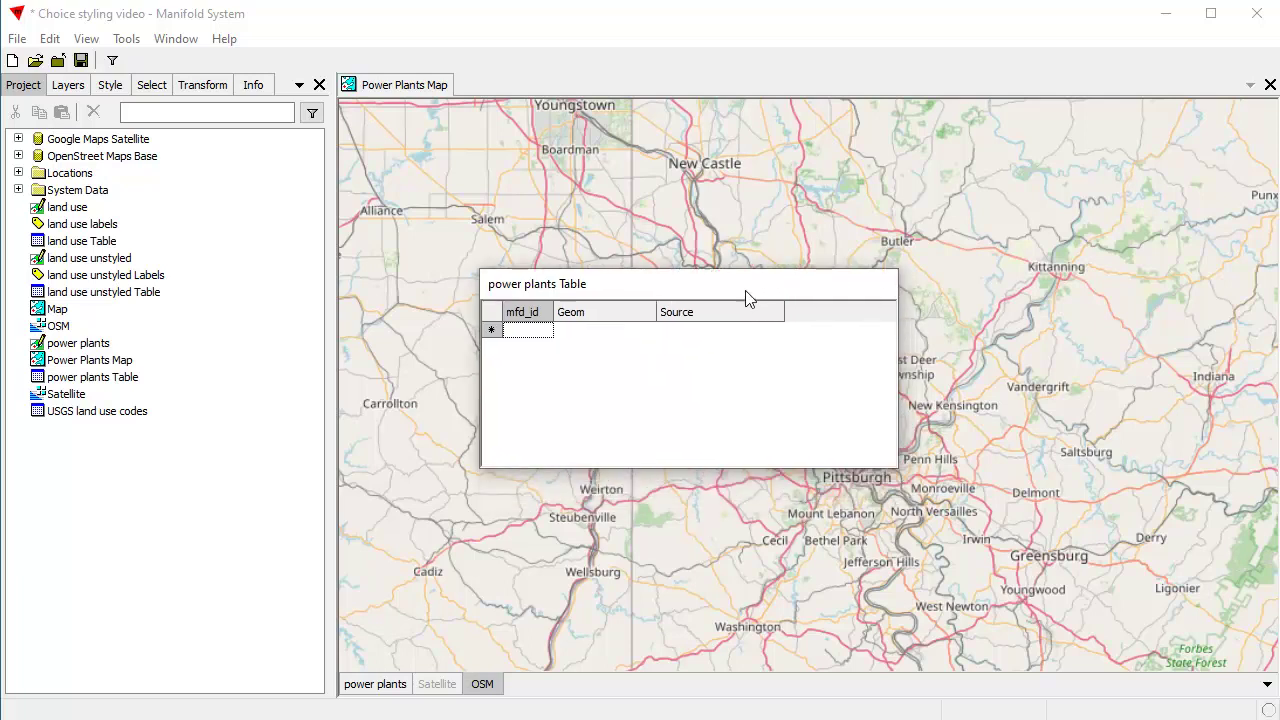
left_click_drag(737, 300, 670, 143)
Start a choice style for the table's Source field with the values biomass and coal
right_click(627, 163)
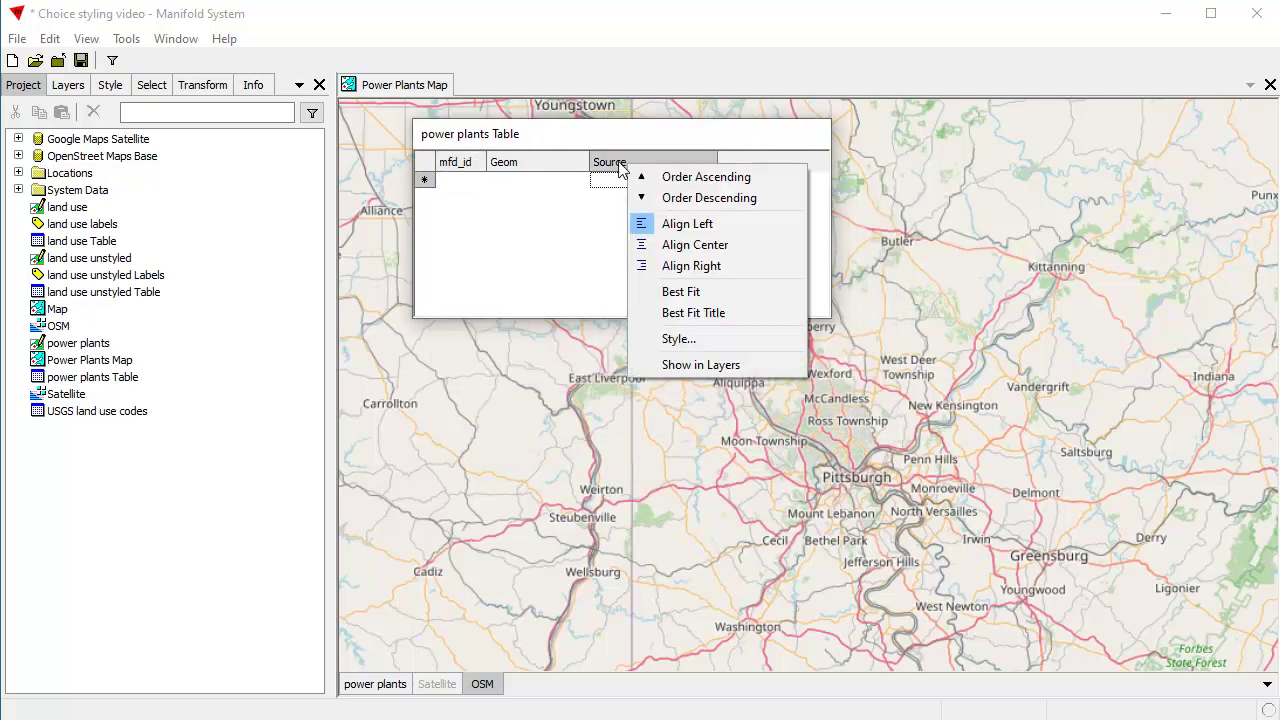
left_click(707, 341)
left_click_drag(619, 24, 733, 196)
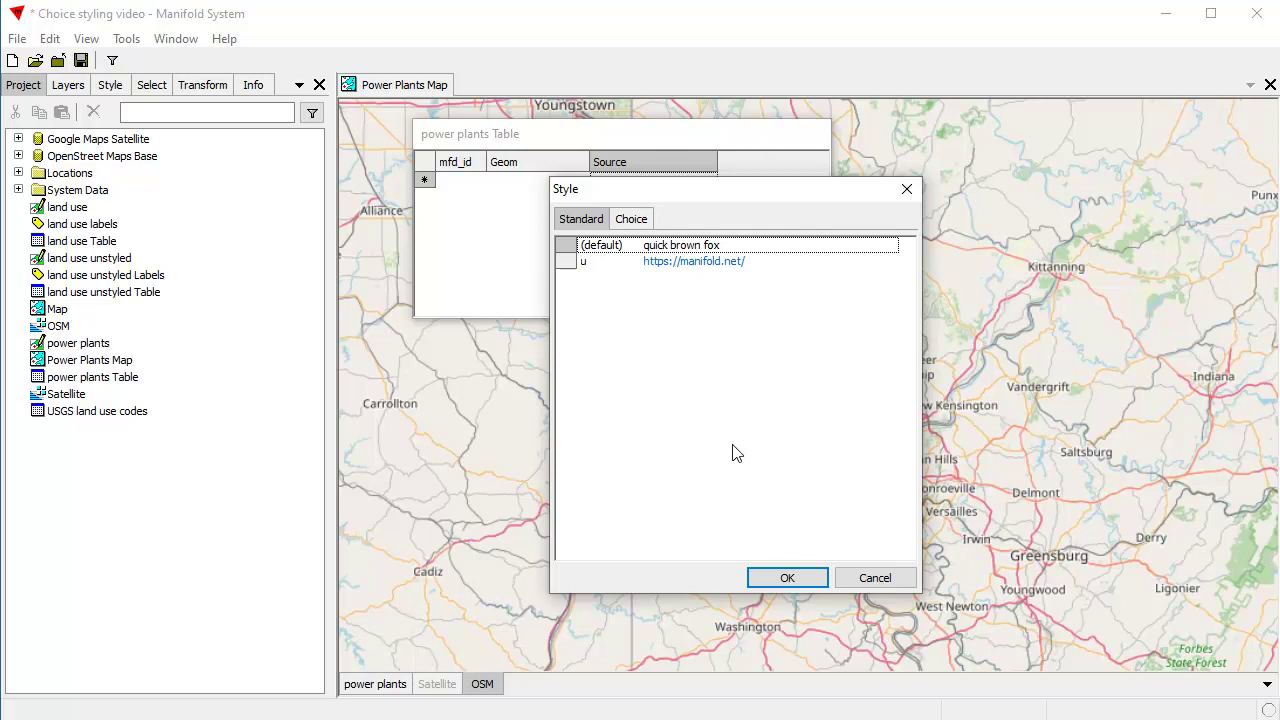
left_click(631, 218)
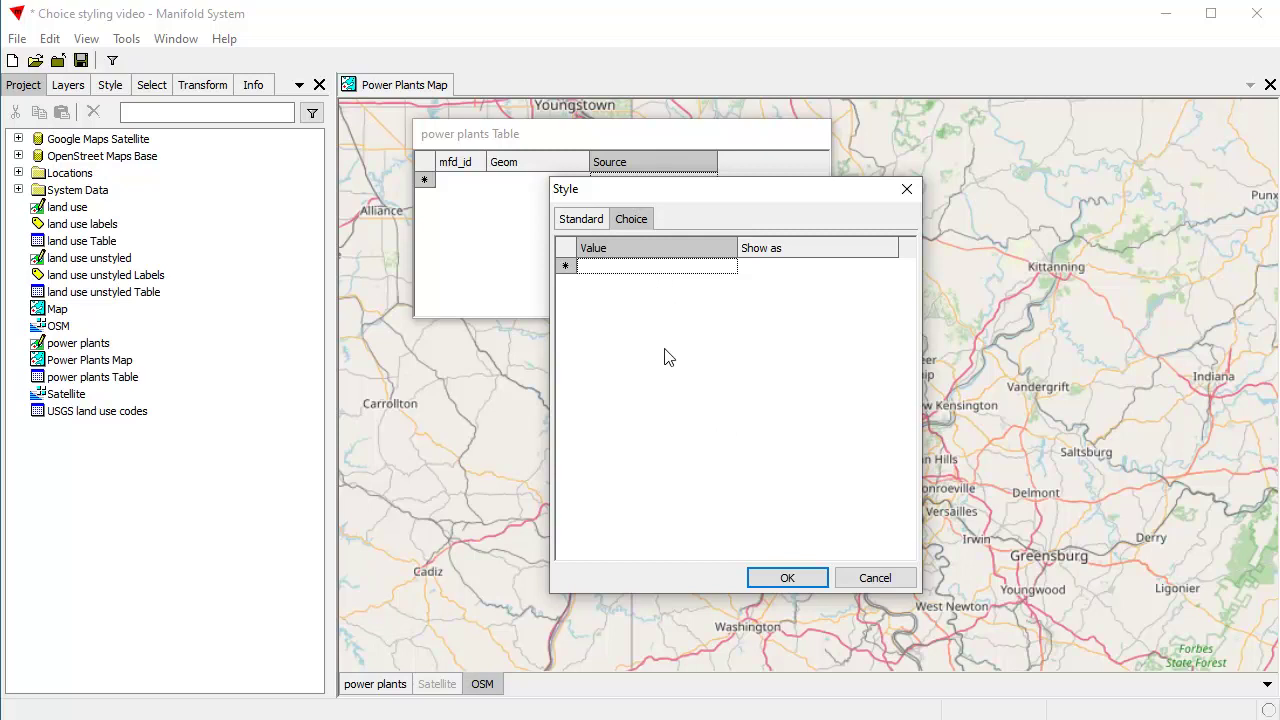
left_click(631, 268)
type("biomass")
key("Return")
left_click(630, 283)
type("coal")
key("Return")
Add gas, geothermal and hydro to the Source field's choice values
left_click(630, 297)
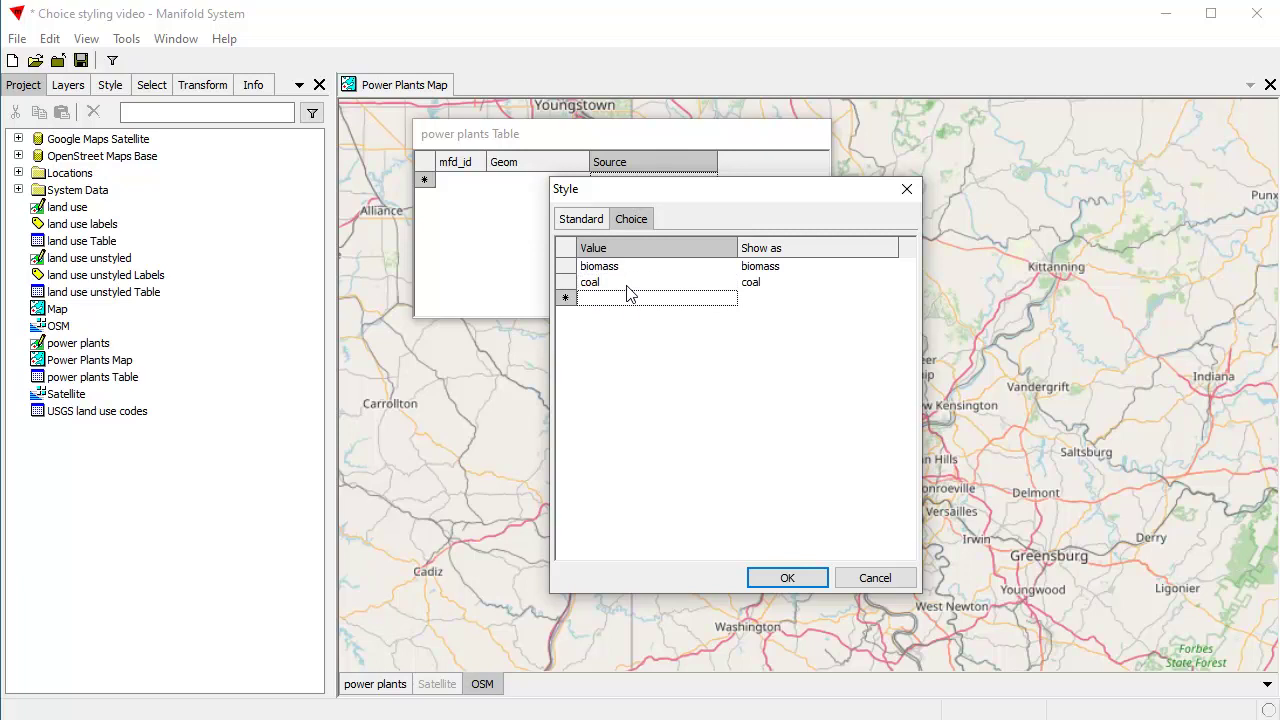
type("gas")
key("Return")
key("Down")
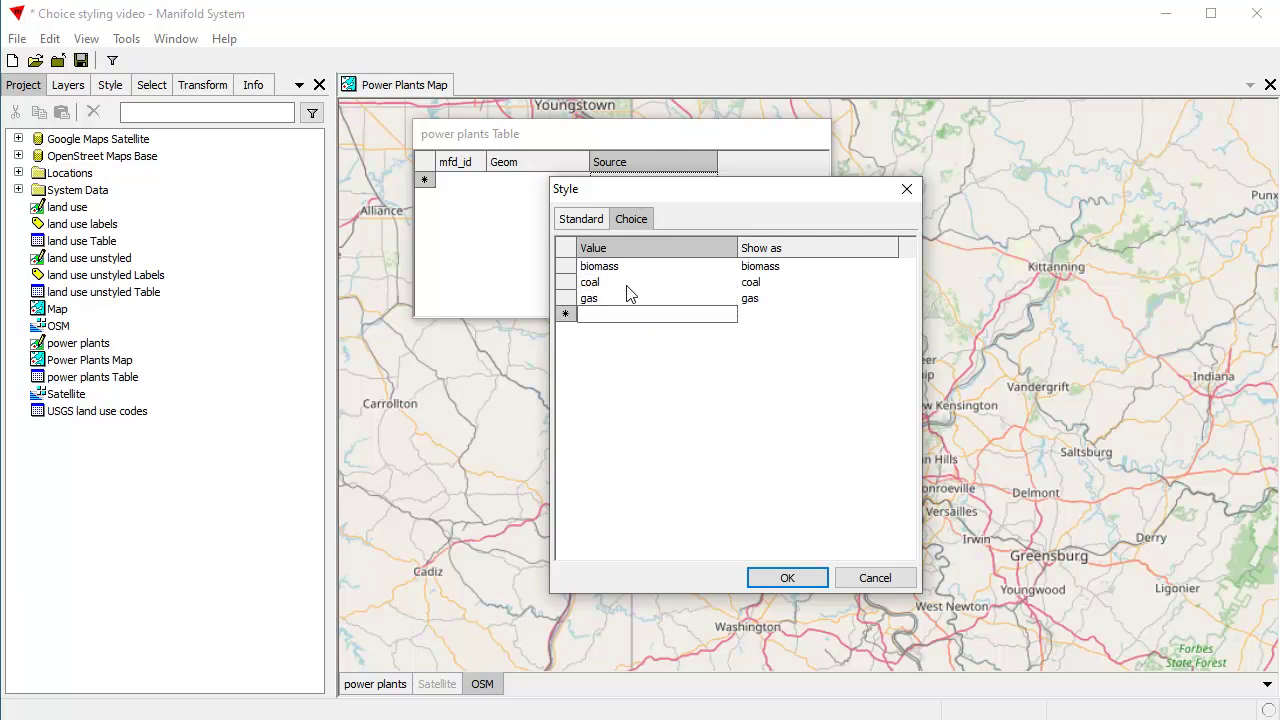
type("geothermal")
key("Return")
key("Down")
type("h")
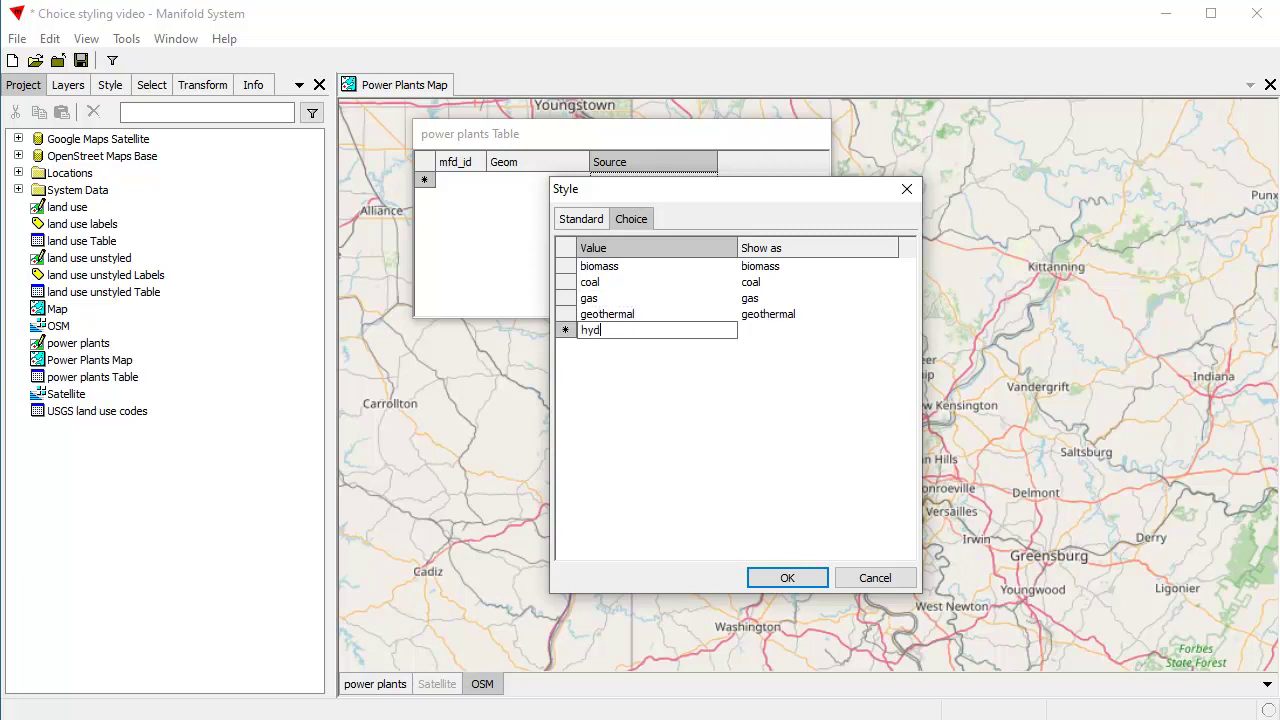
key("Return")
key("Down")
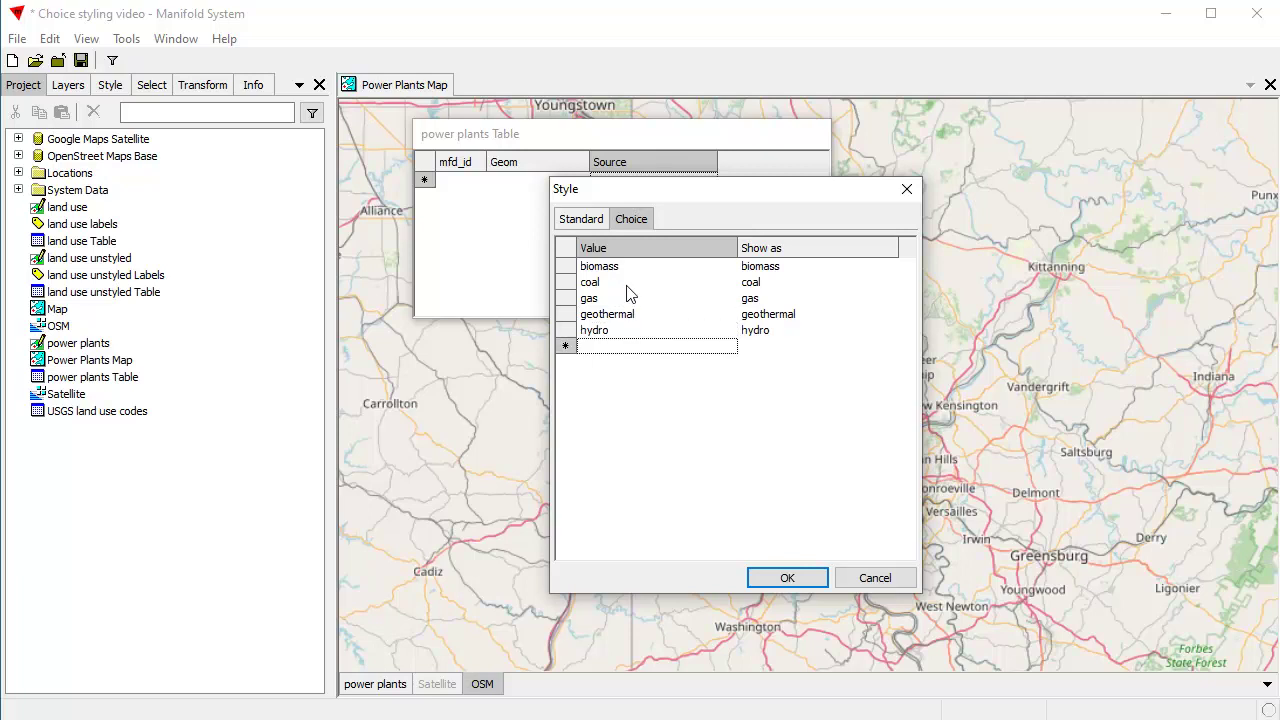
Add nuclear and petroleum to the Source field's choice values
type("nuclear")
key("Return")
key("Down")
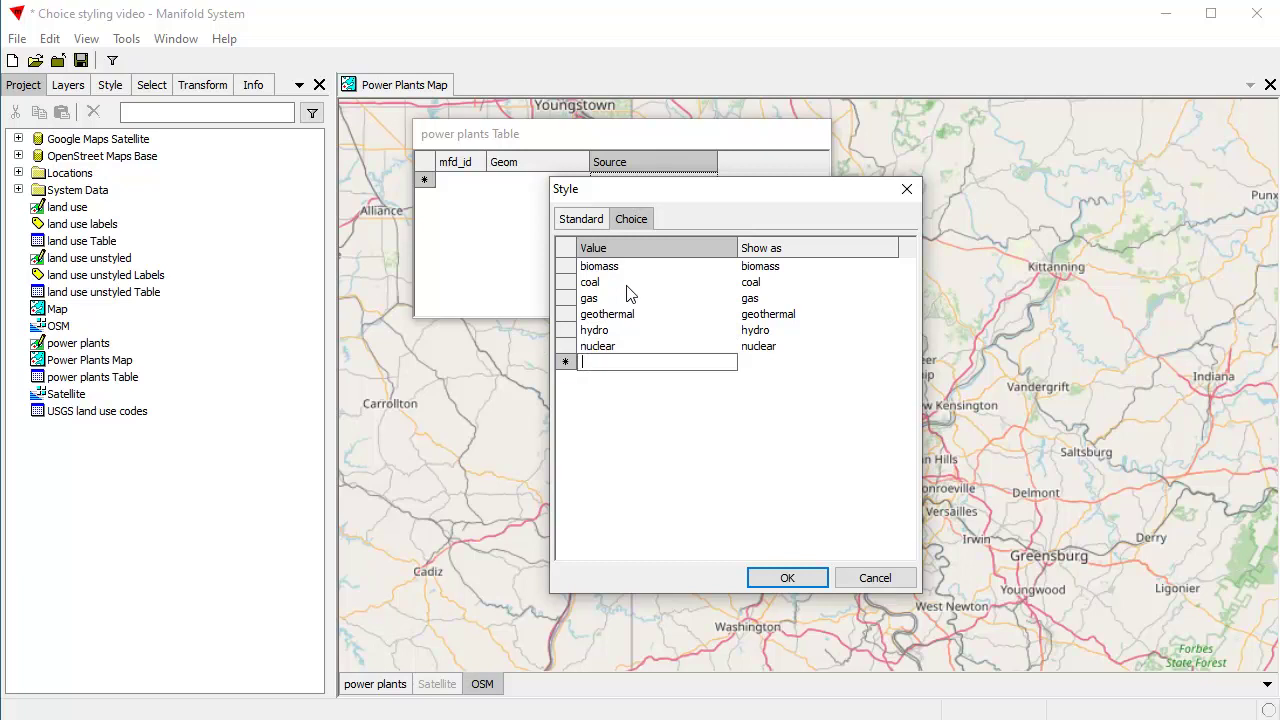
type("per")
type("roleum")
key("Return")
key("Down")
key("Right")
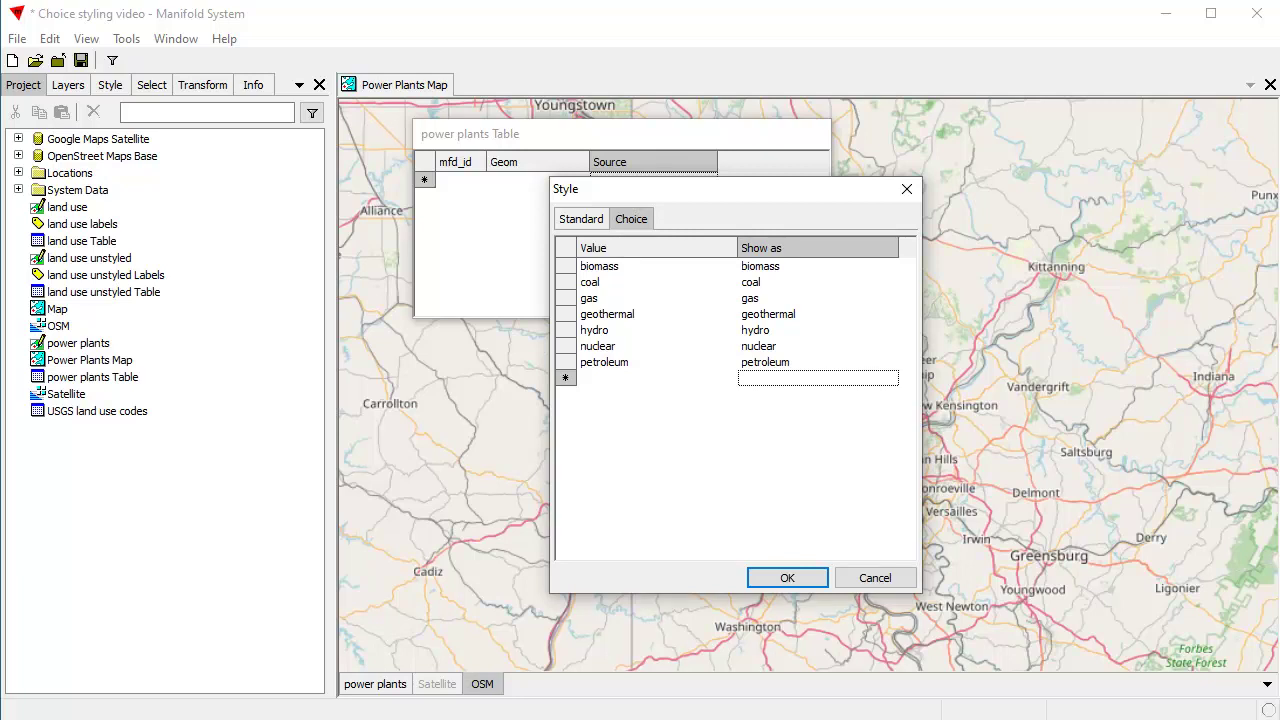
Add solar and wind as the last choice values and apply the style to the Source field
left_click(660, 380)
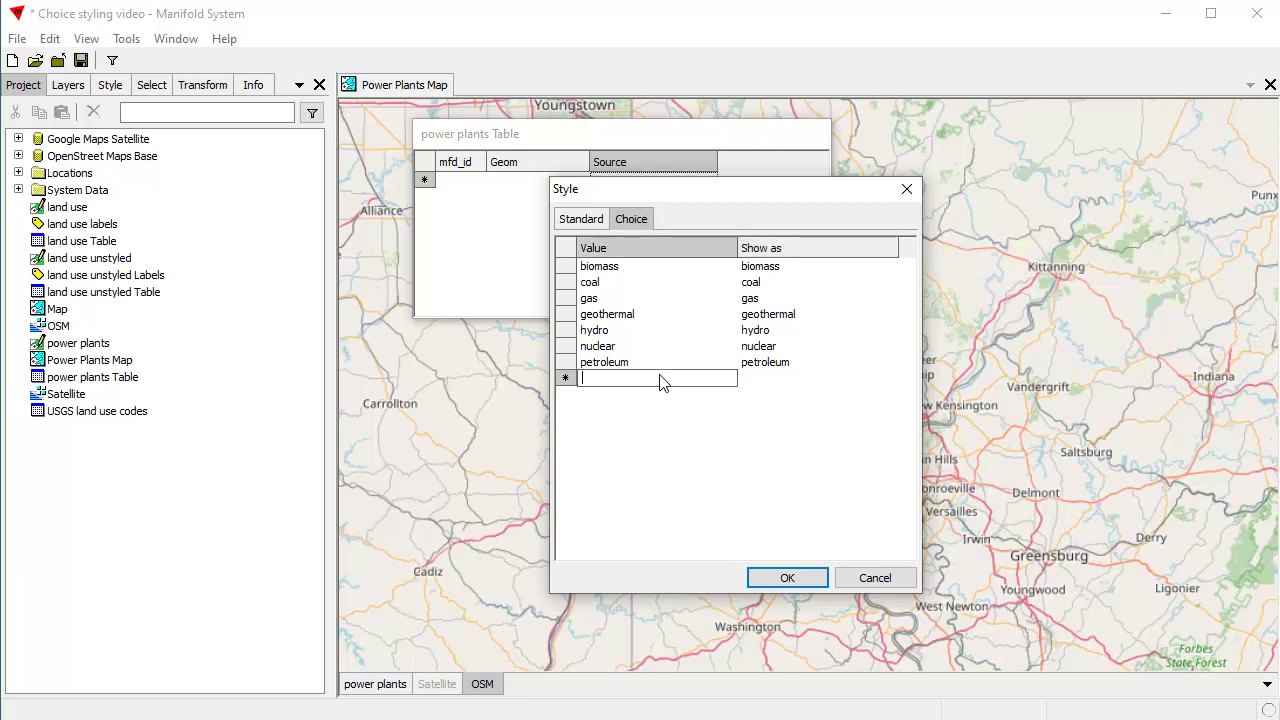
type("solar")
key("Return")
key("Down")
key("Return")
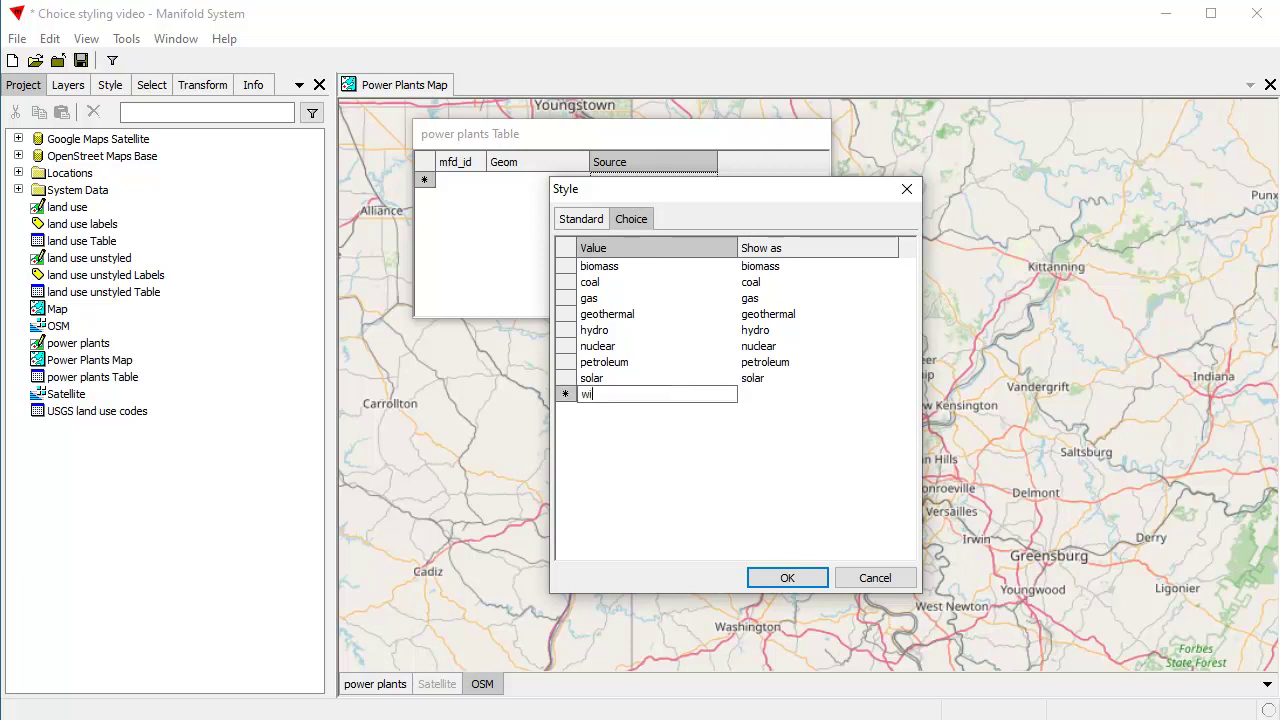
type("wind")
key("Return")
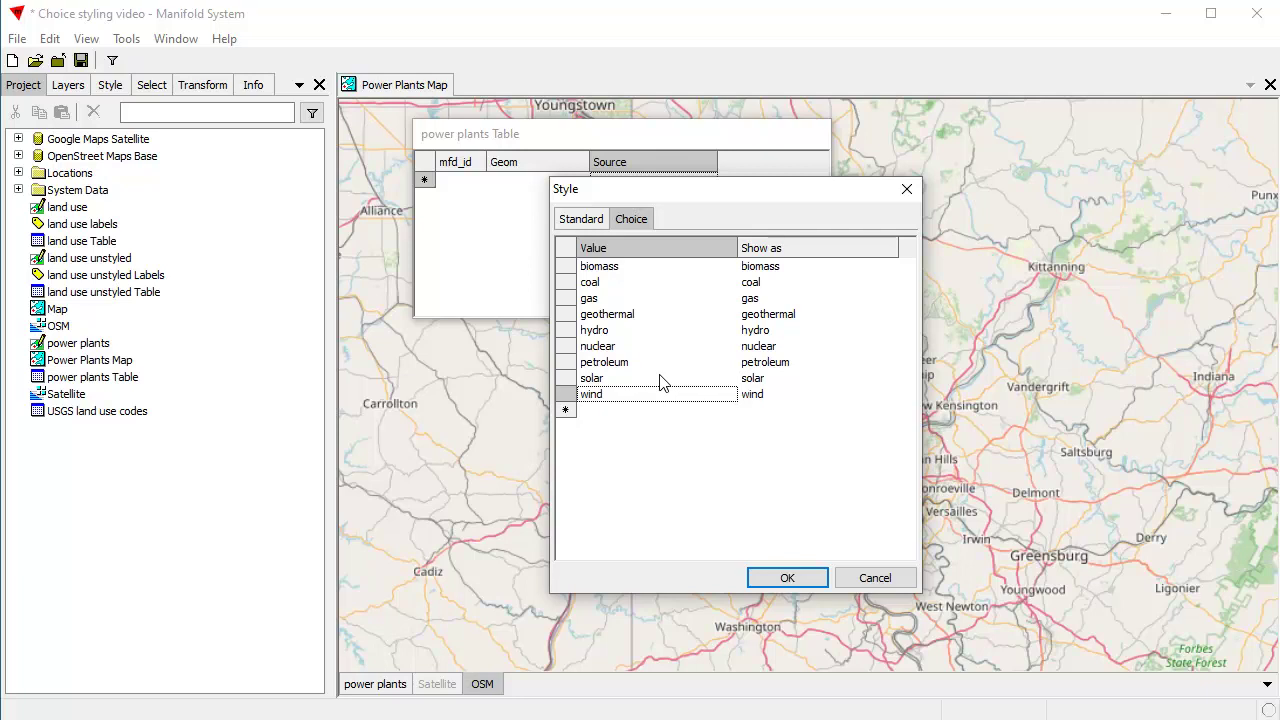
left_click_drag(789, 192, 912, 204)
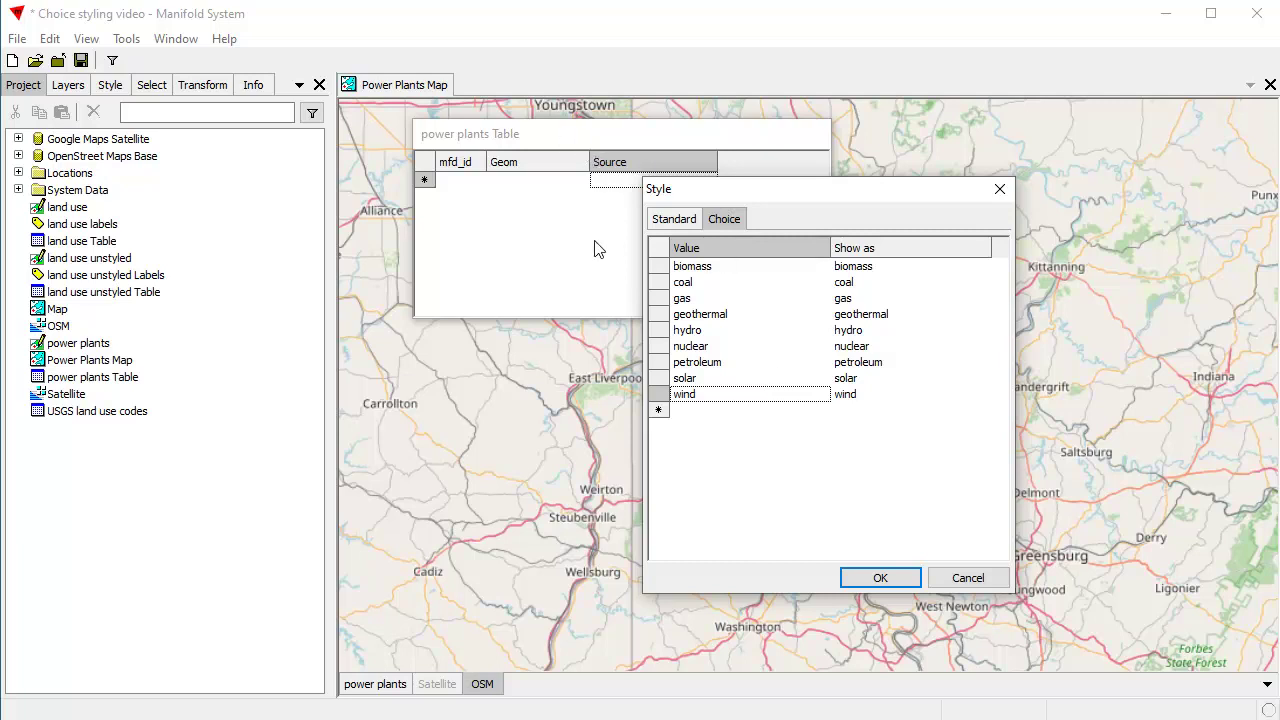
left_click(874, 580)
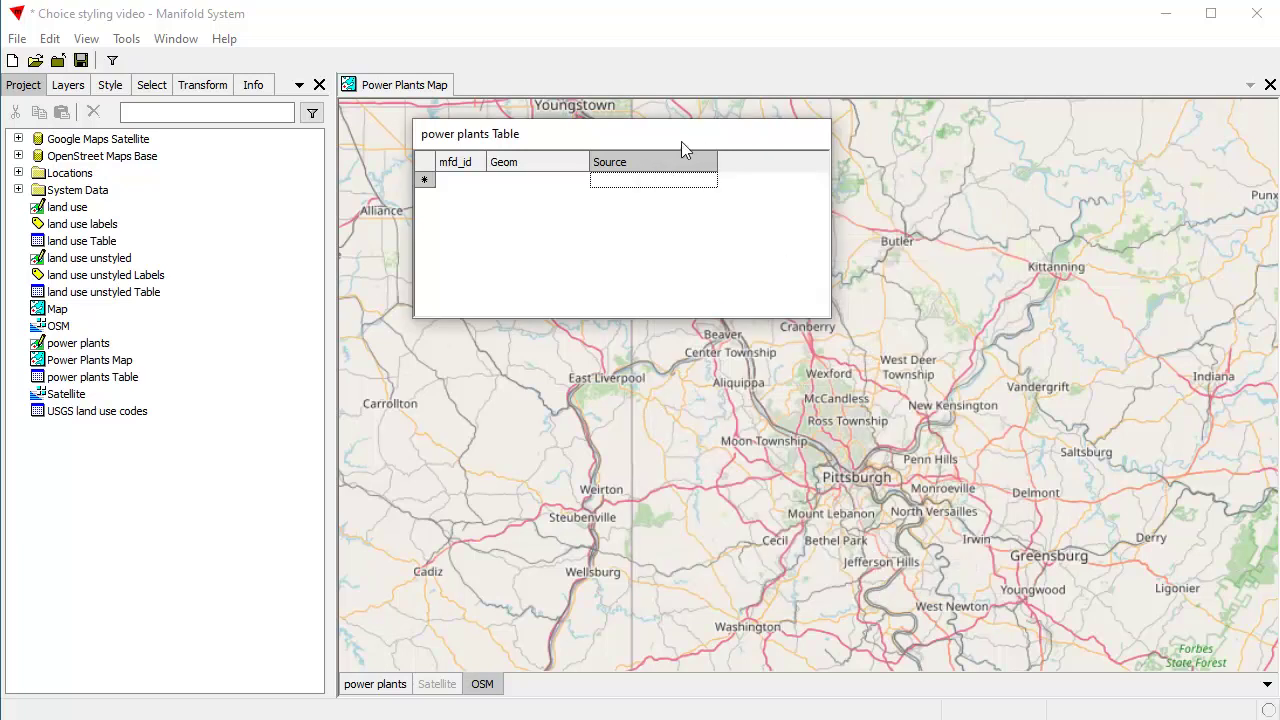
Go to the saved location "power 1 nuclear plant" in the Power Plants Map and move the table window off the map
left_click_drag(682, 146, 1104, 480)
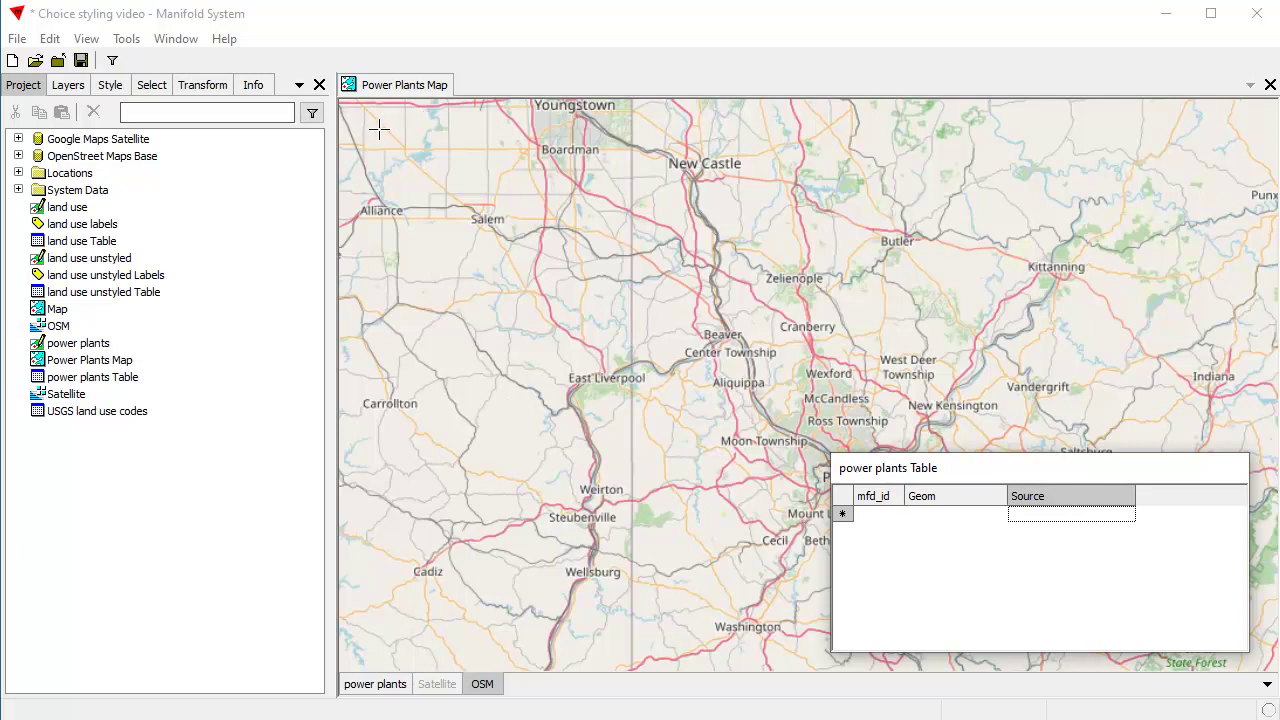
left_click(400, 90)
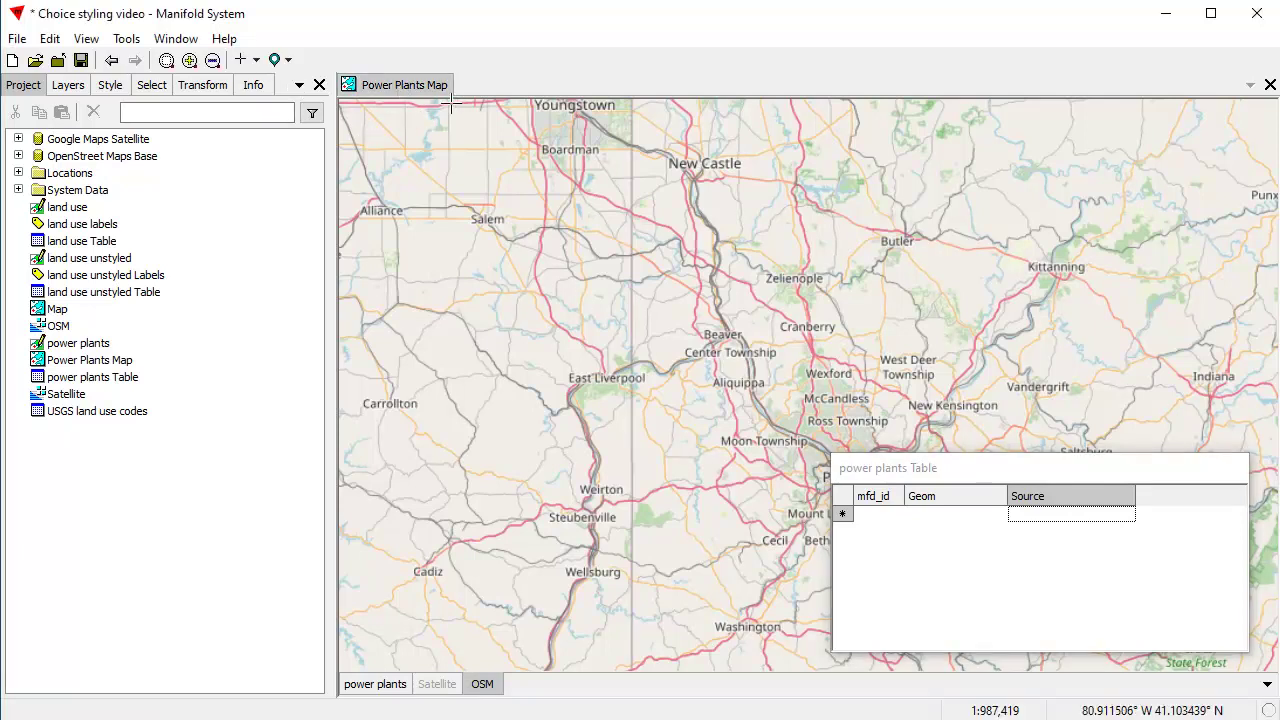
left_click(280, 60)
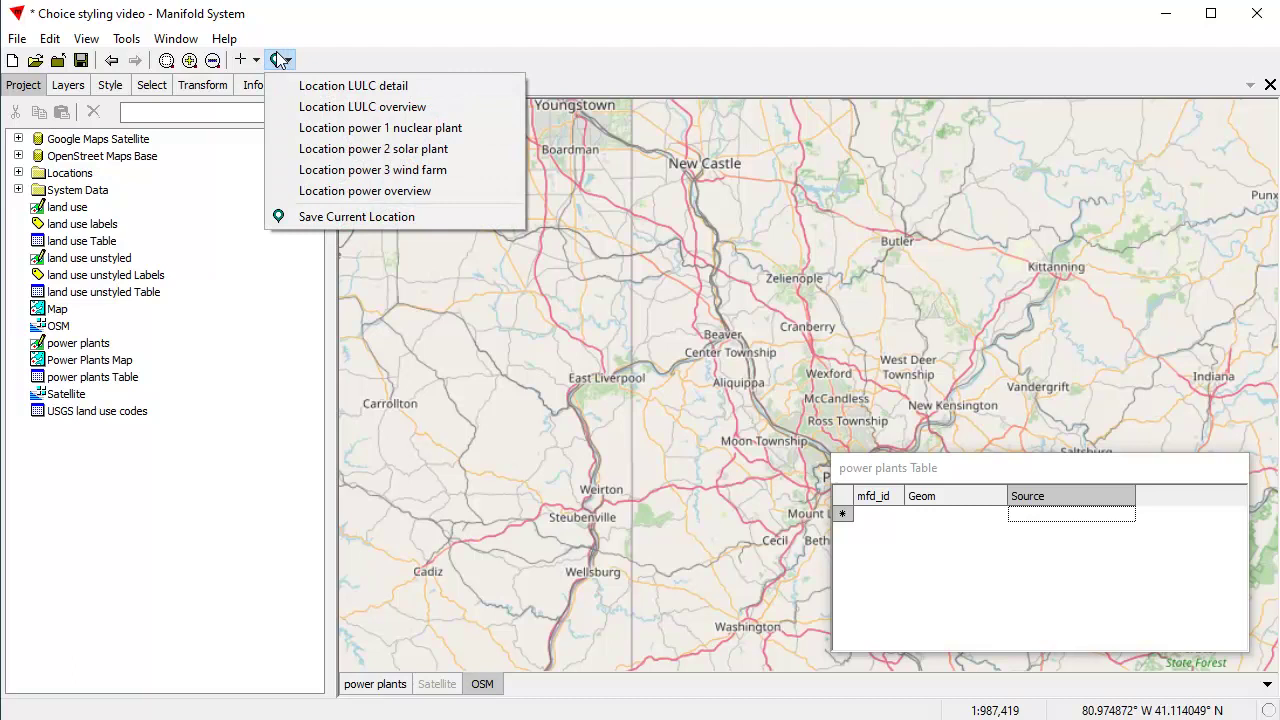
left_click(373, 133)
left_click(1064, 472)
left_click_drag(1064, 472, 88, 492)
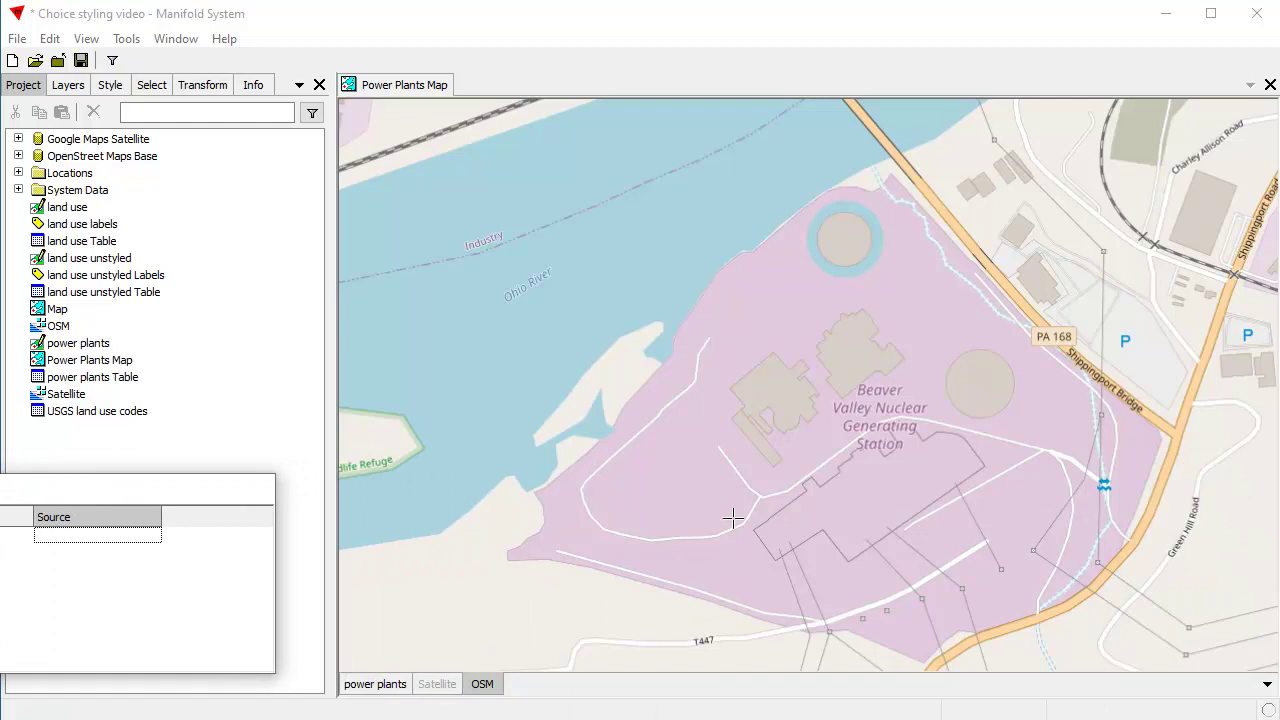
Place a new point in the power plants layer between the two main buildings of the Beaver Valley Nuclear Generating Station
left_click(378, 684)
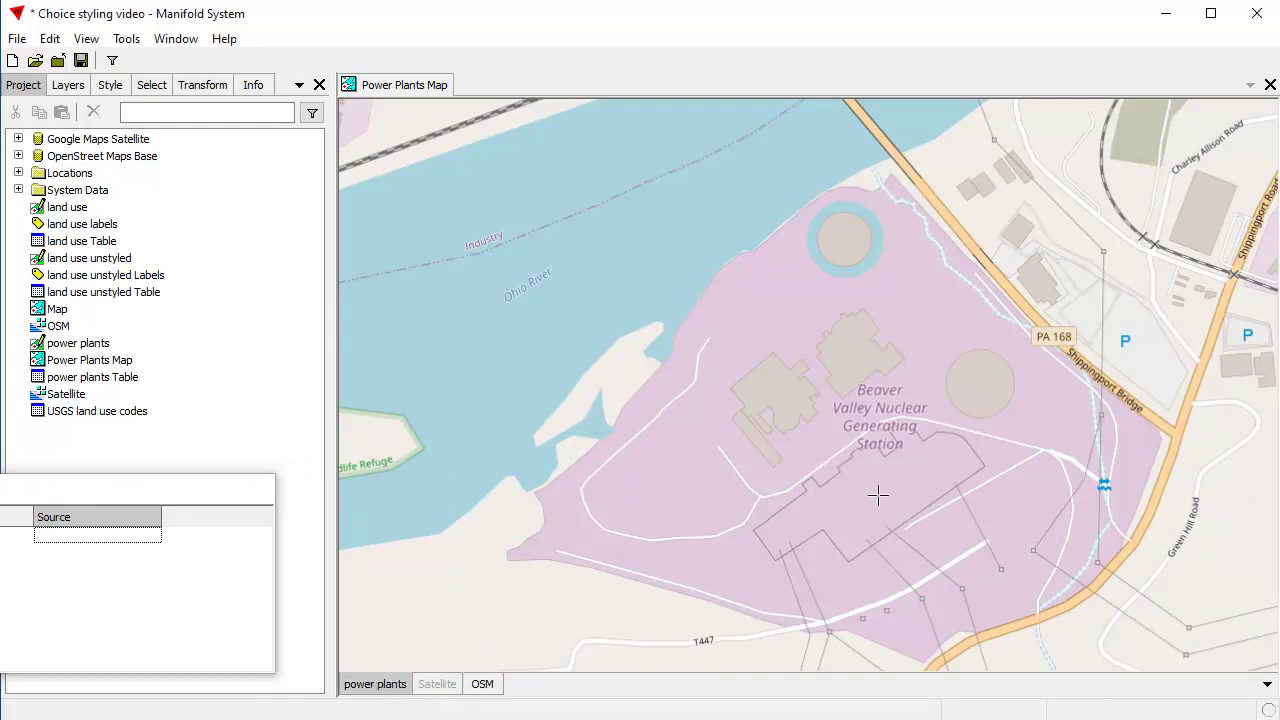
left_click(432, 86)
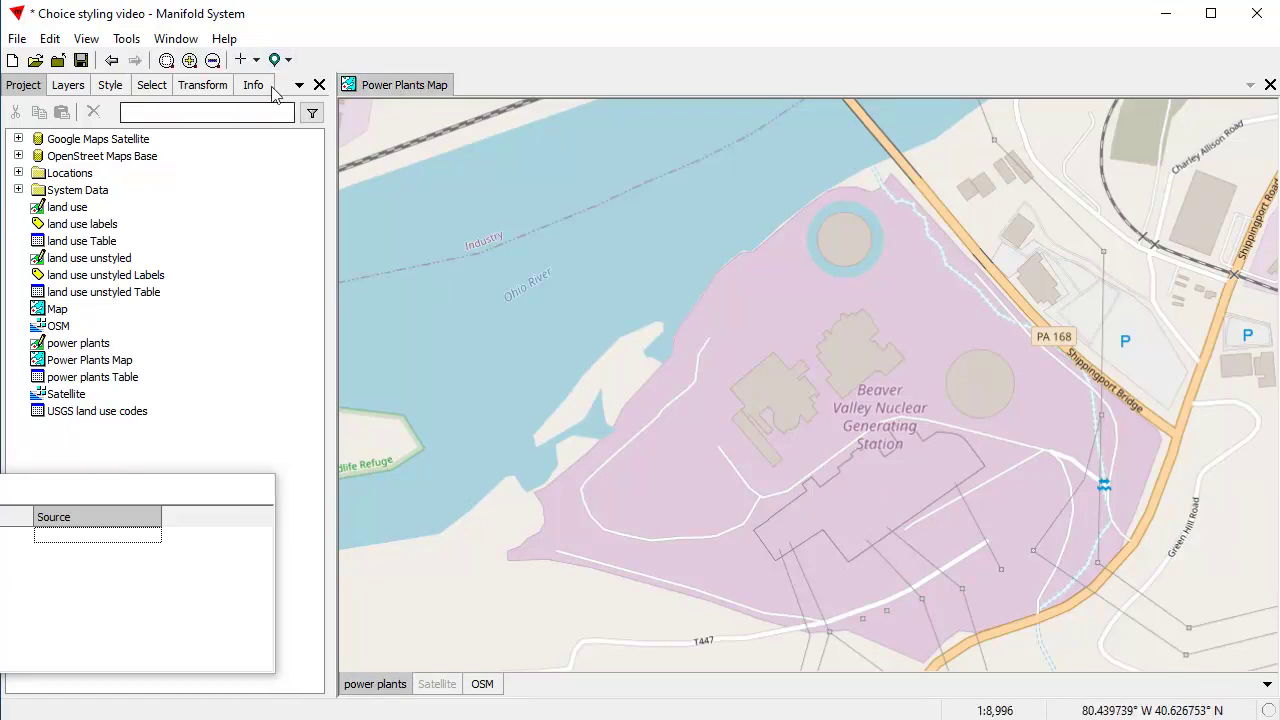
left_click(255, 60)
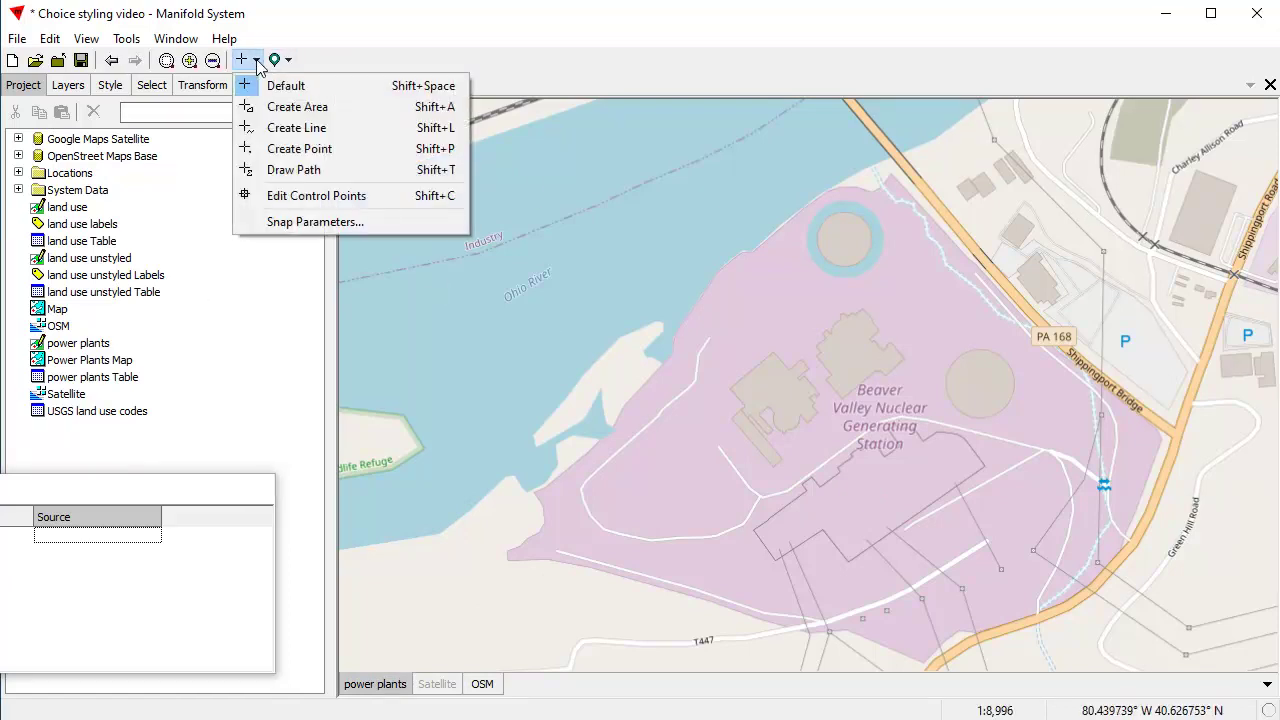
left_click(280, 150)
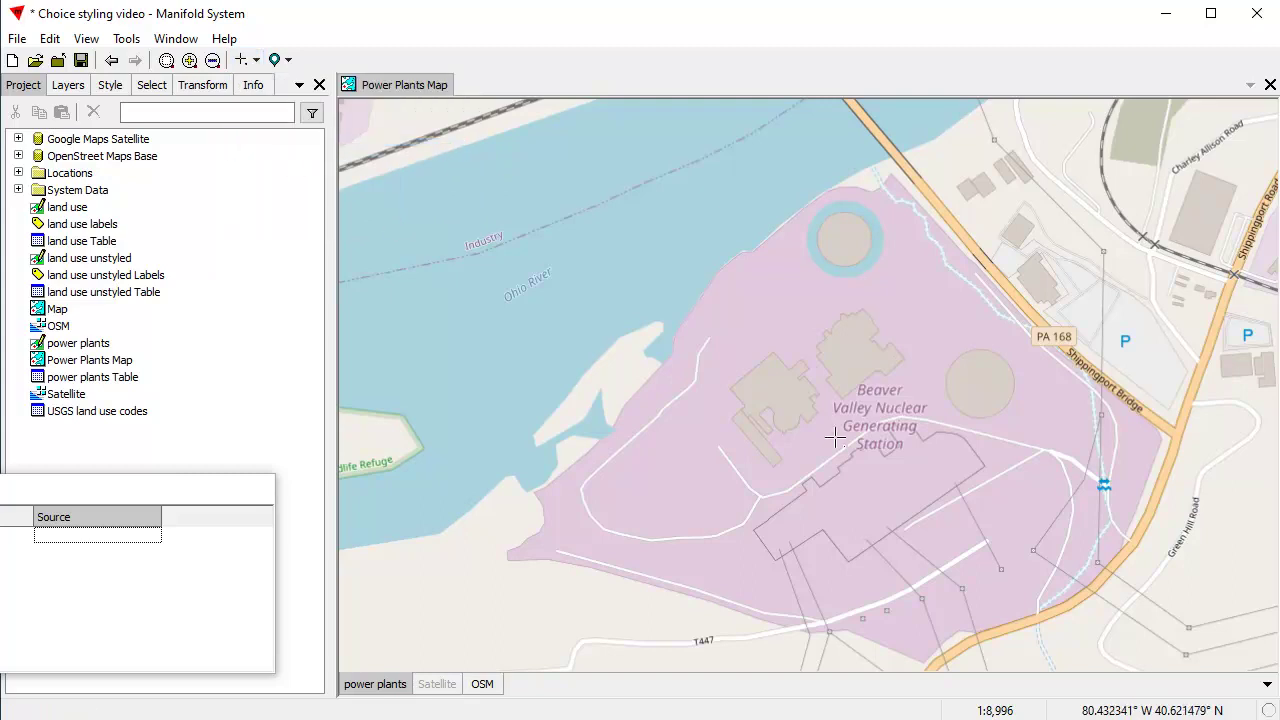
left_click(815, 373)
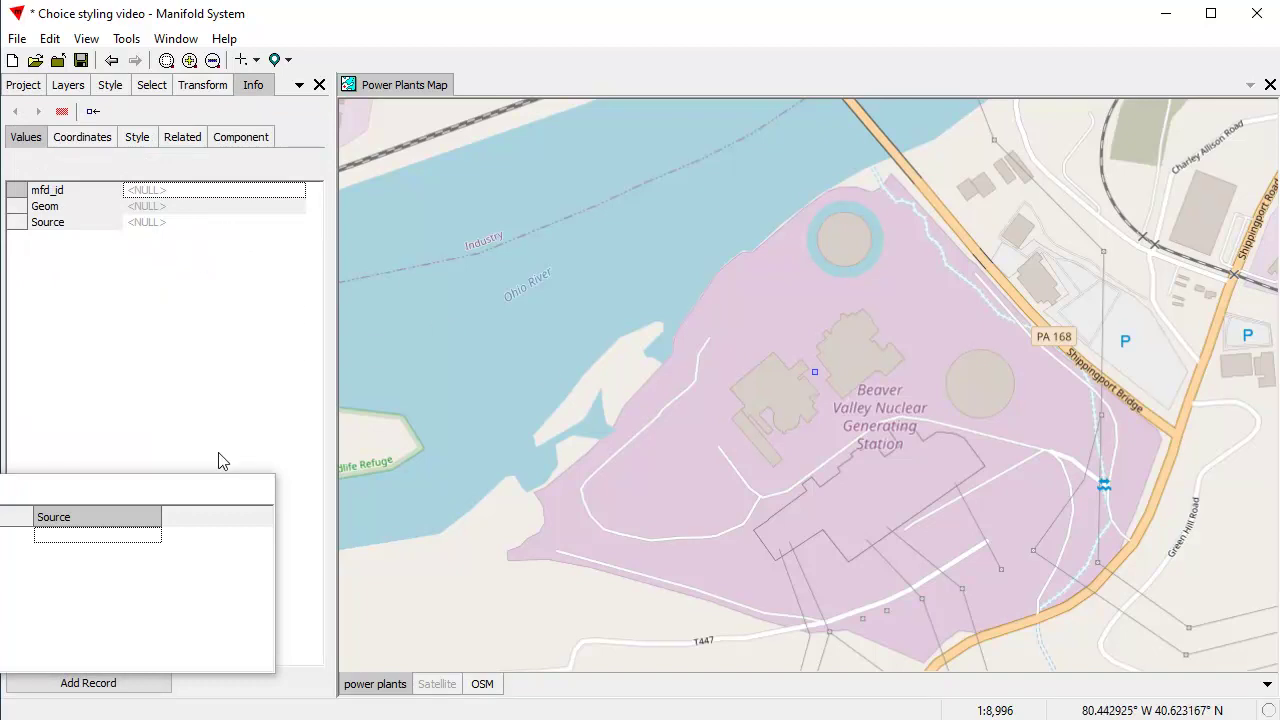
Set the new point's Source to nuclear and add it as a record, keeping the table window clear of the controls
left_click_drag(177, 491, 213, 483)
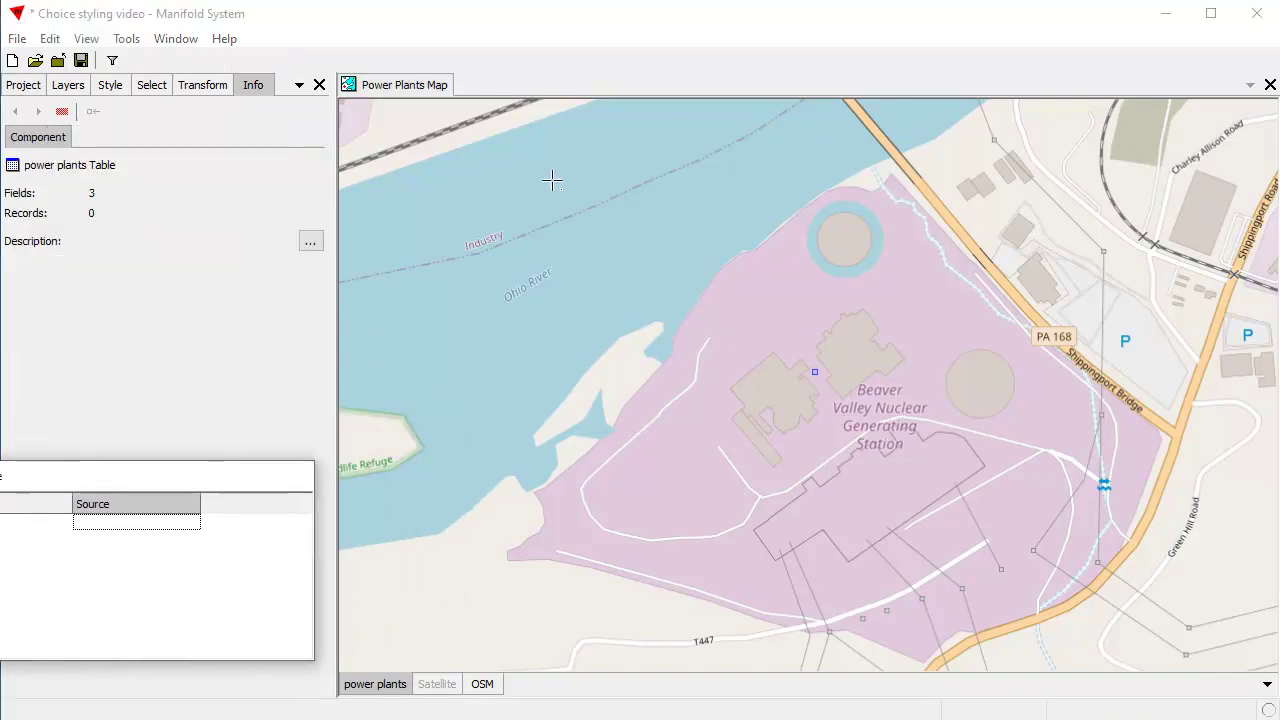
left_click(424, 100)
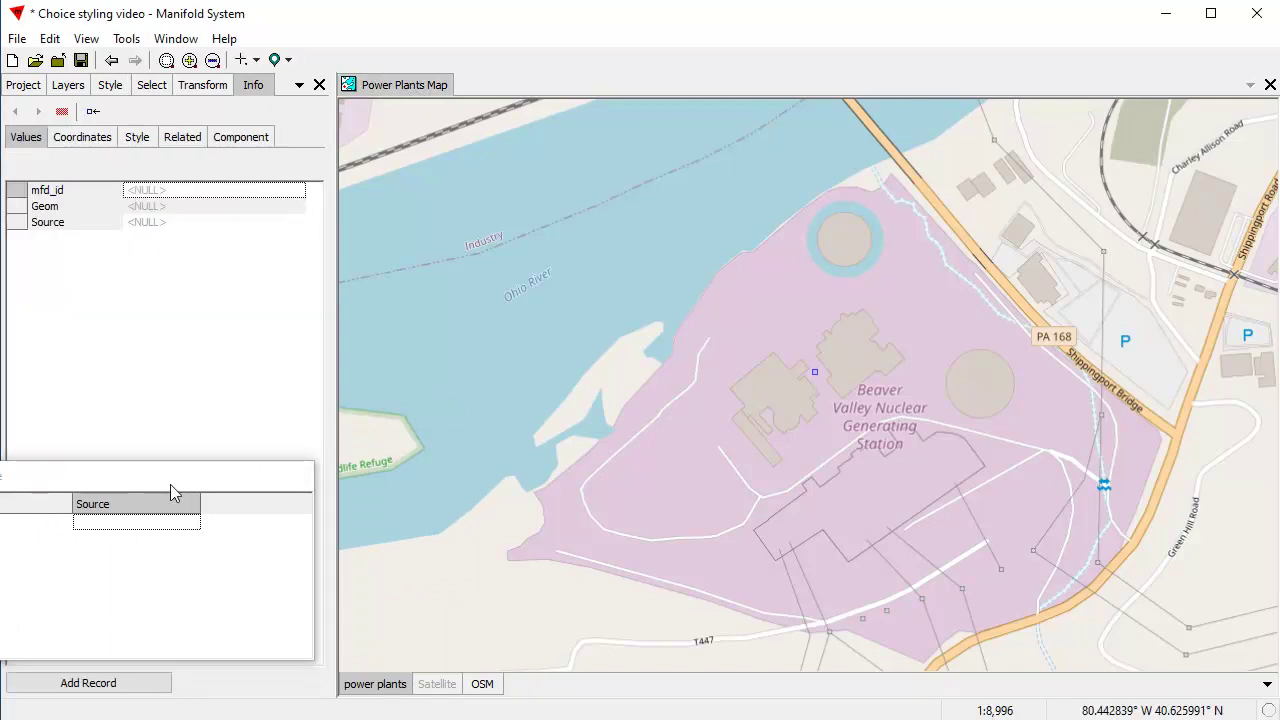
left_click(194, 224)
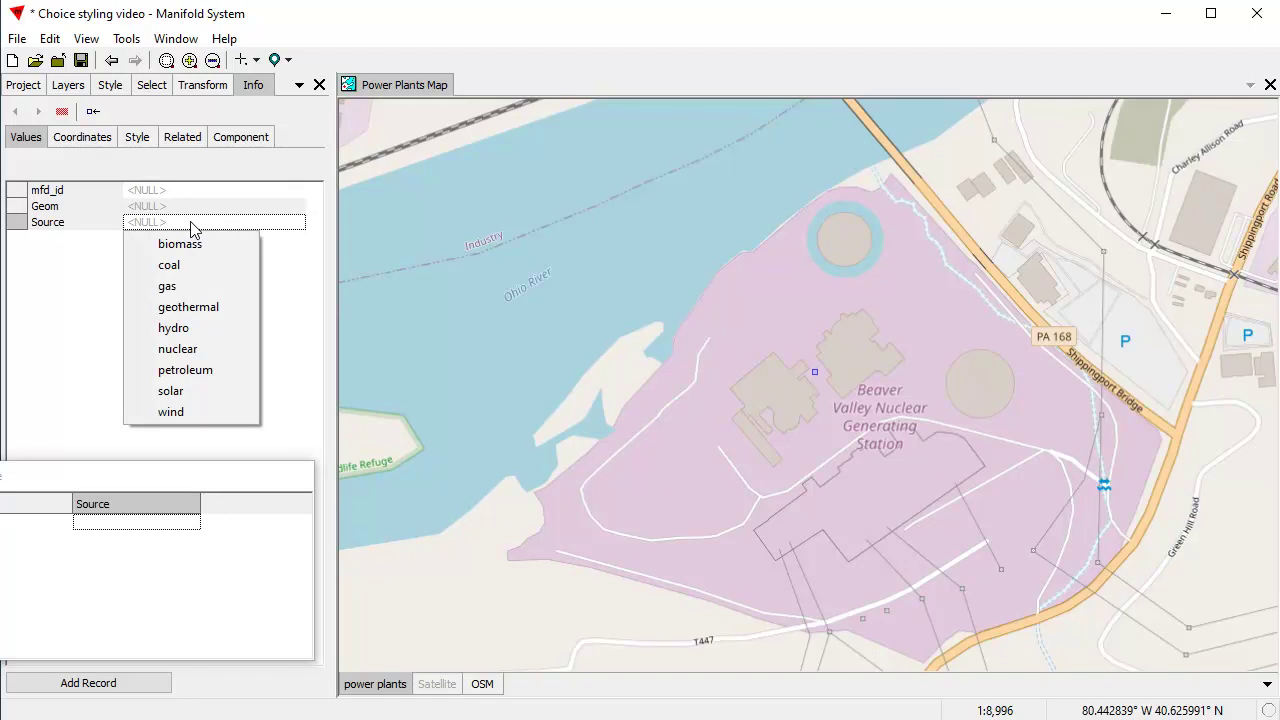
left_click(220, 350)
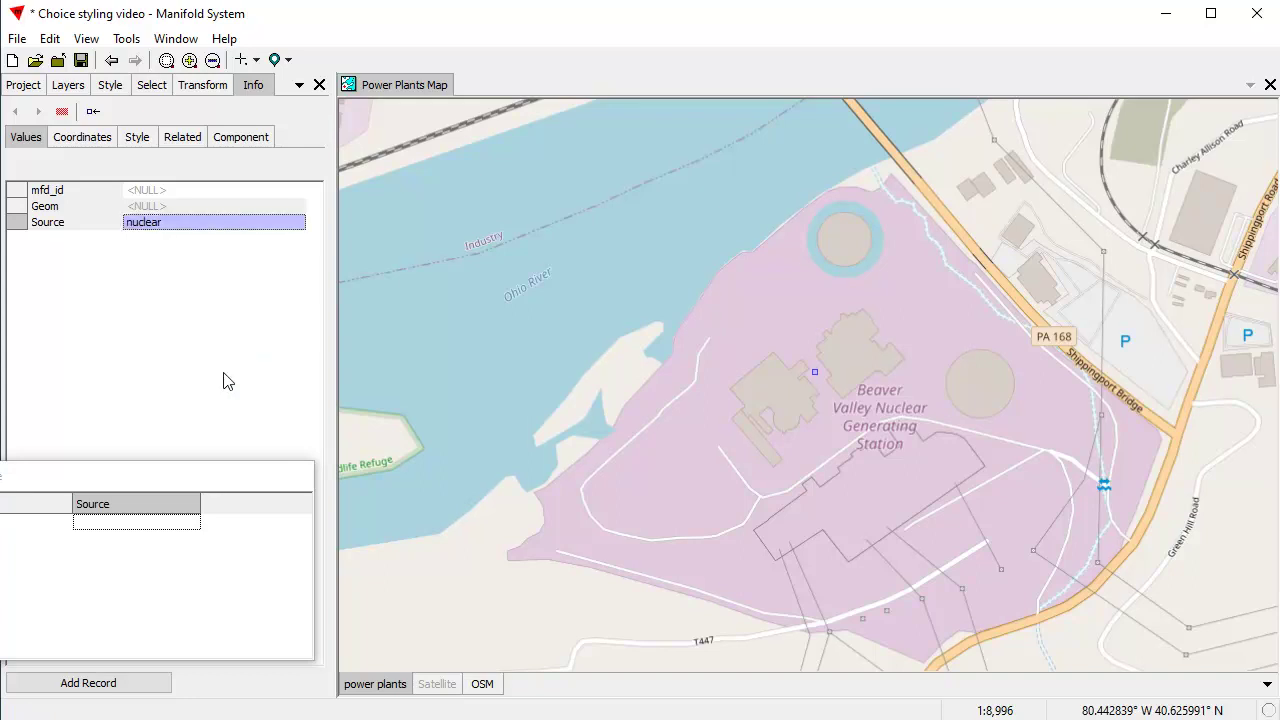
left_click_drag(194, 477, 193, 409)
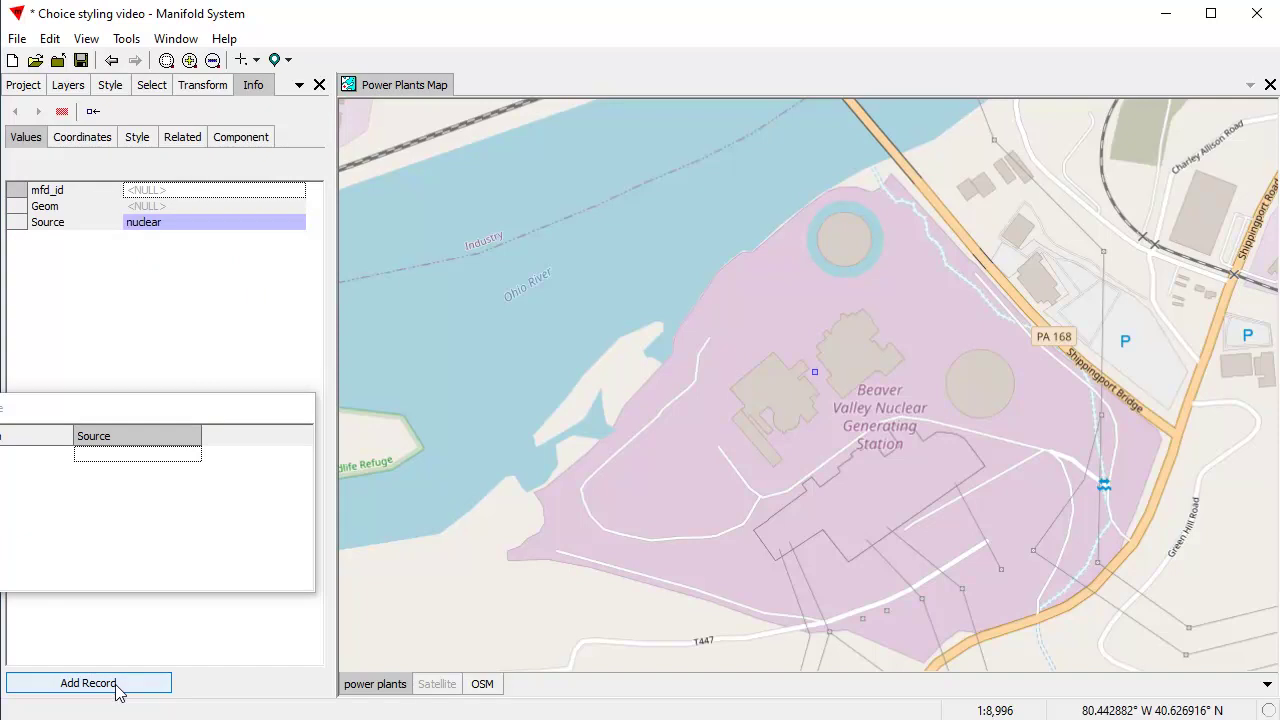
left_click(117, 686)
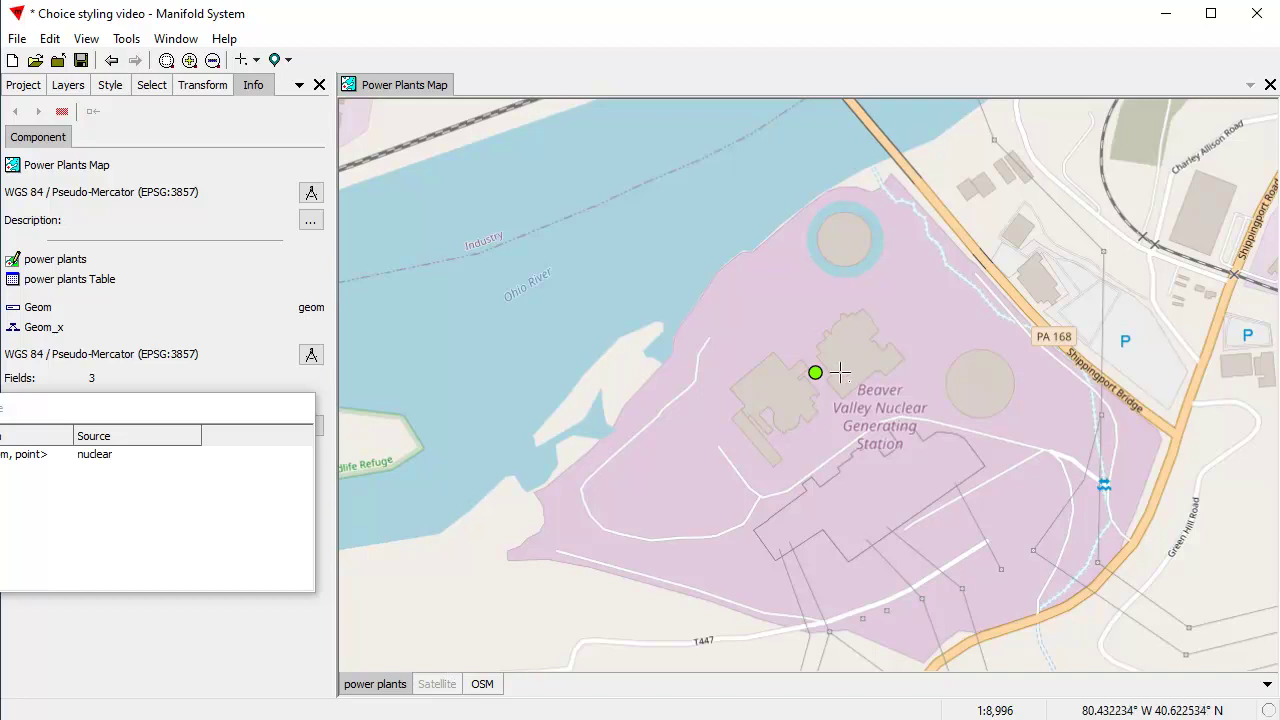
Go to the saved location "power 2 solar plant" in the Power Plants Map and turn on the Satellite layer
left_click(167, 410)
left_click(411, 89)
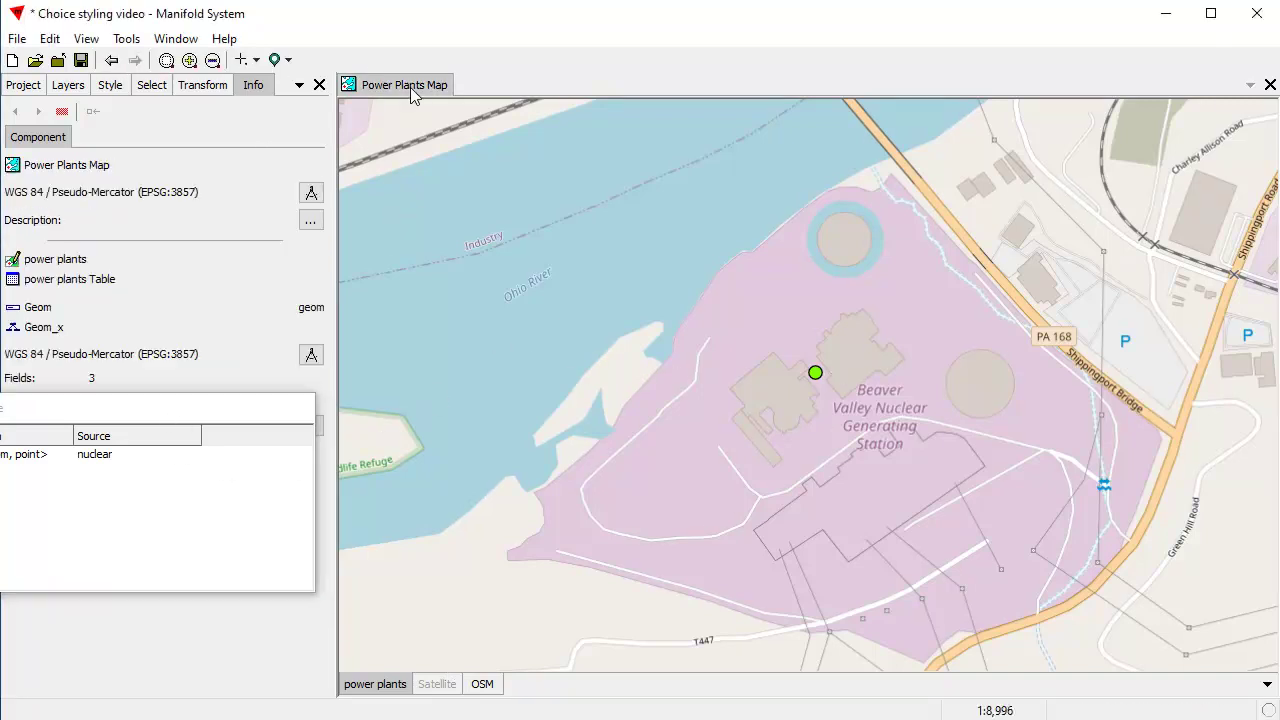
left_click(277, 60)
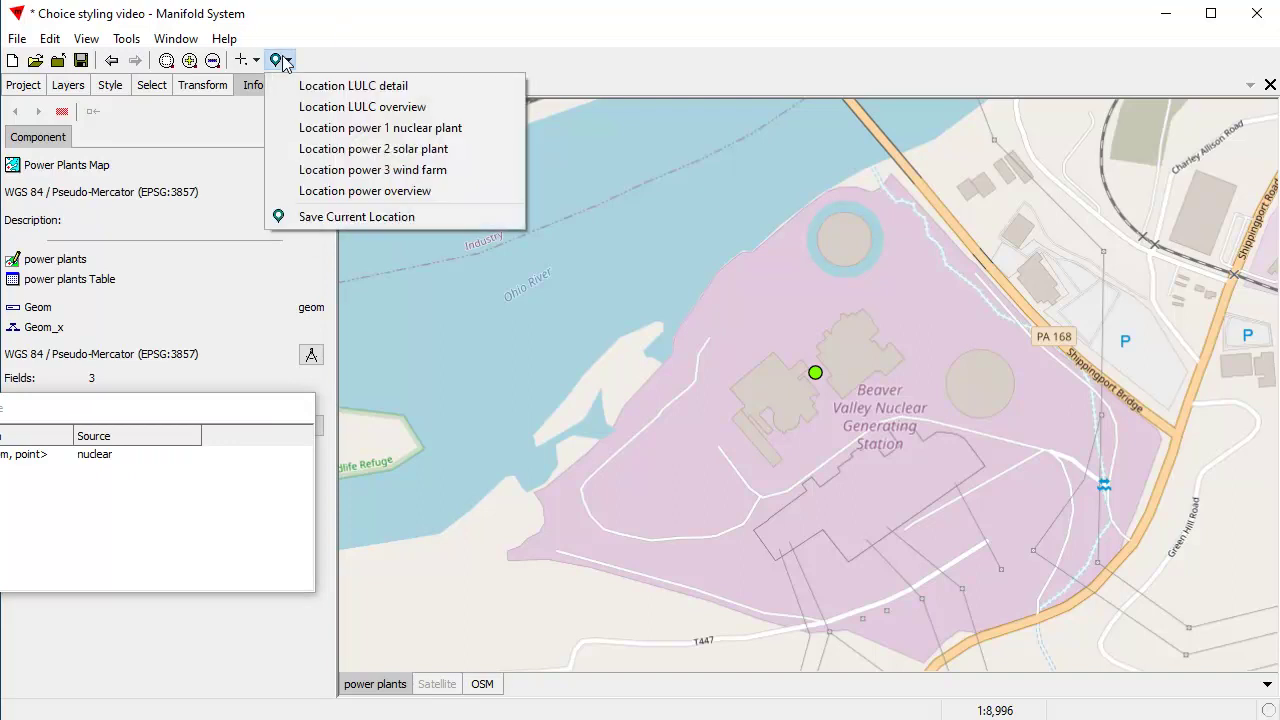
left_click(405, 157)
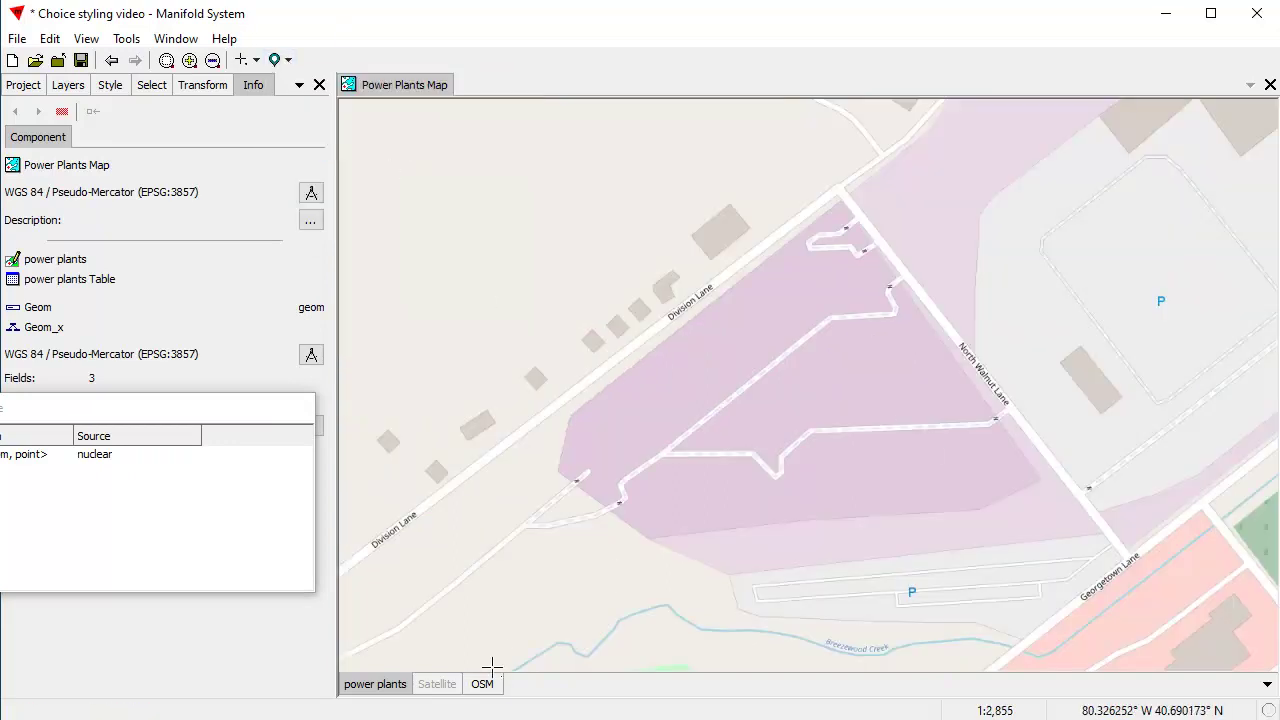
left_click(437, 684)
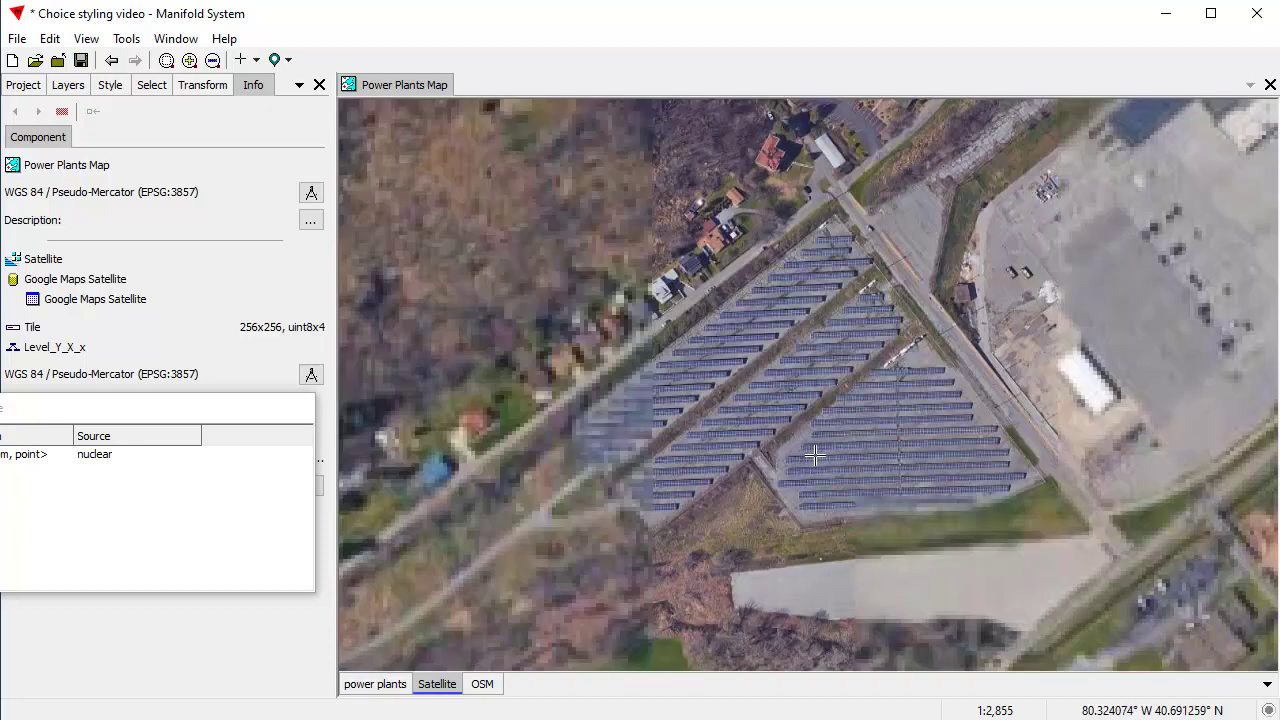
Create a new point in the power plants layer among the solar panel rows of the easternmost array
left_click(388, 685)
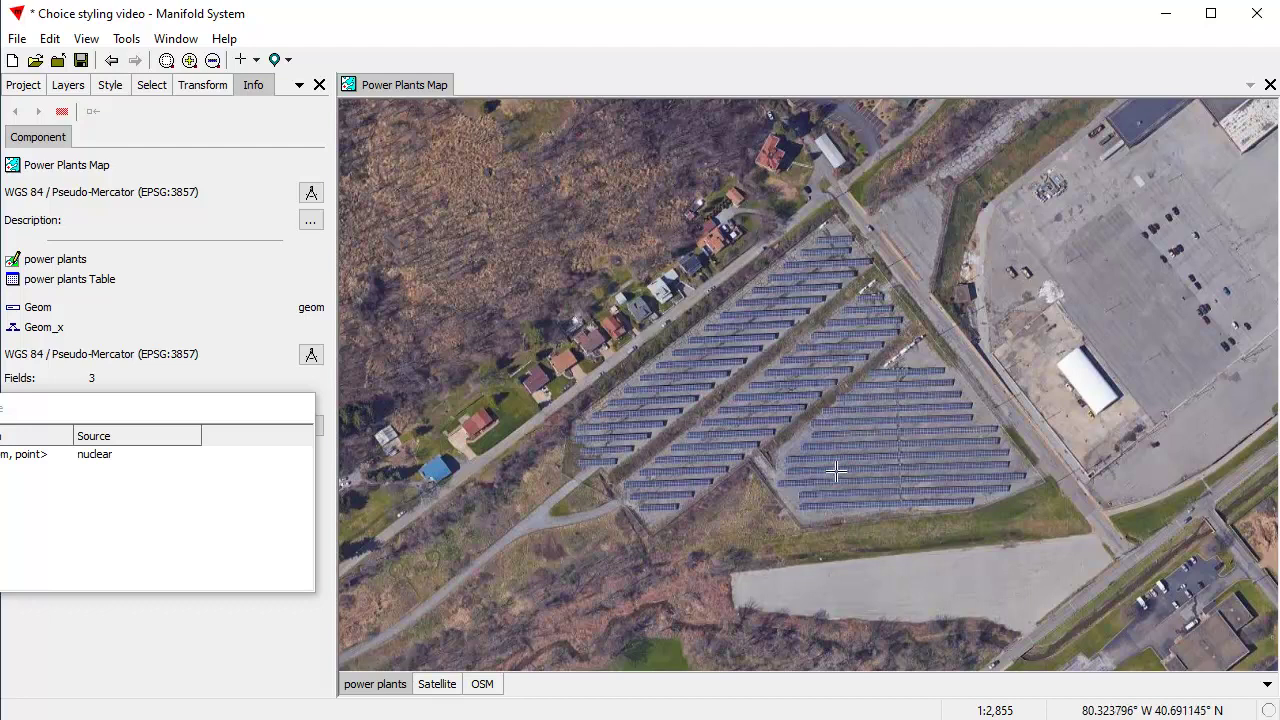
left_click(252, 60)
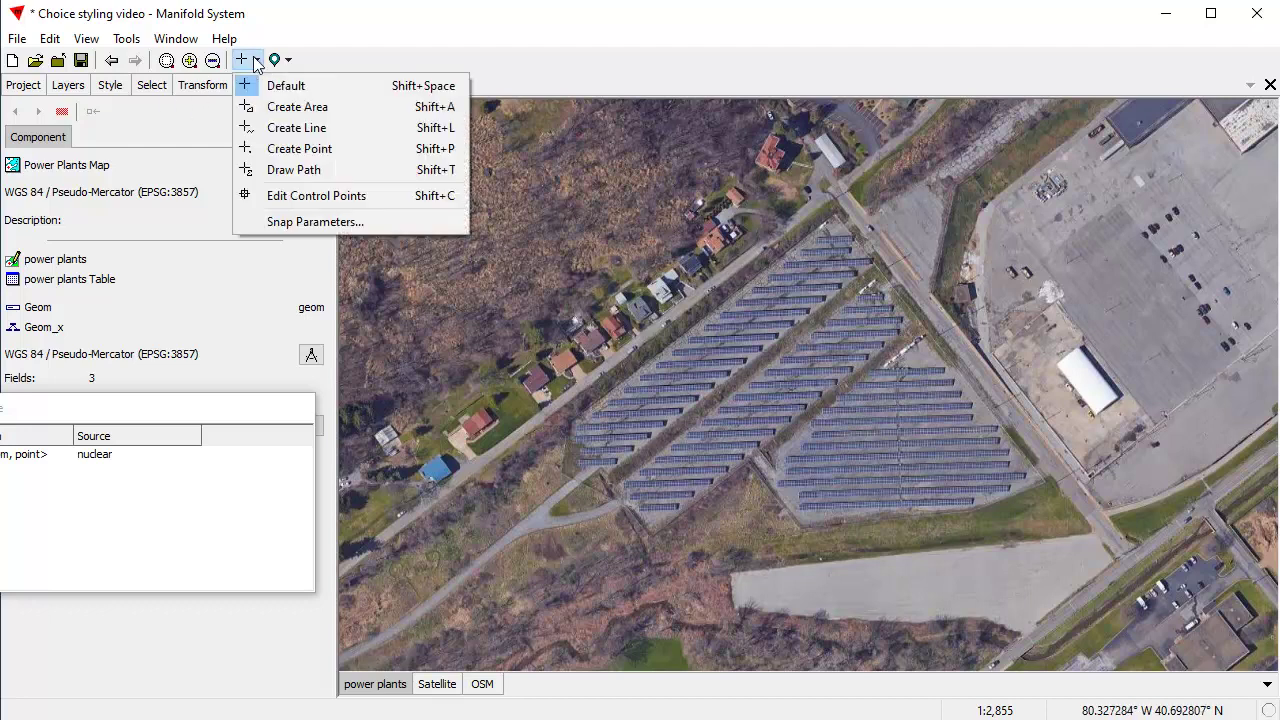
left_click(305, 149)
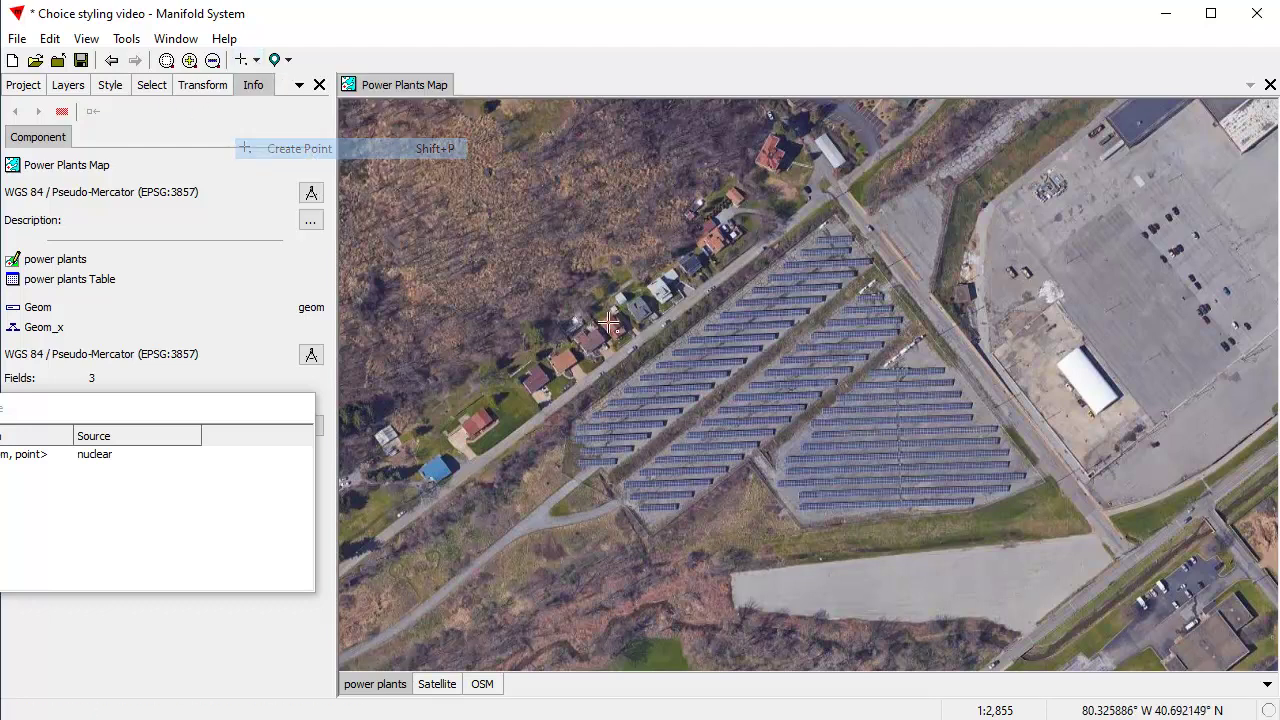
left_click(846, 428)
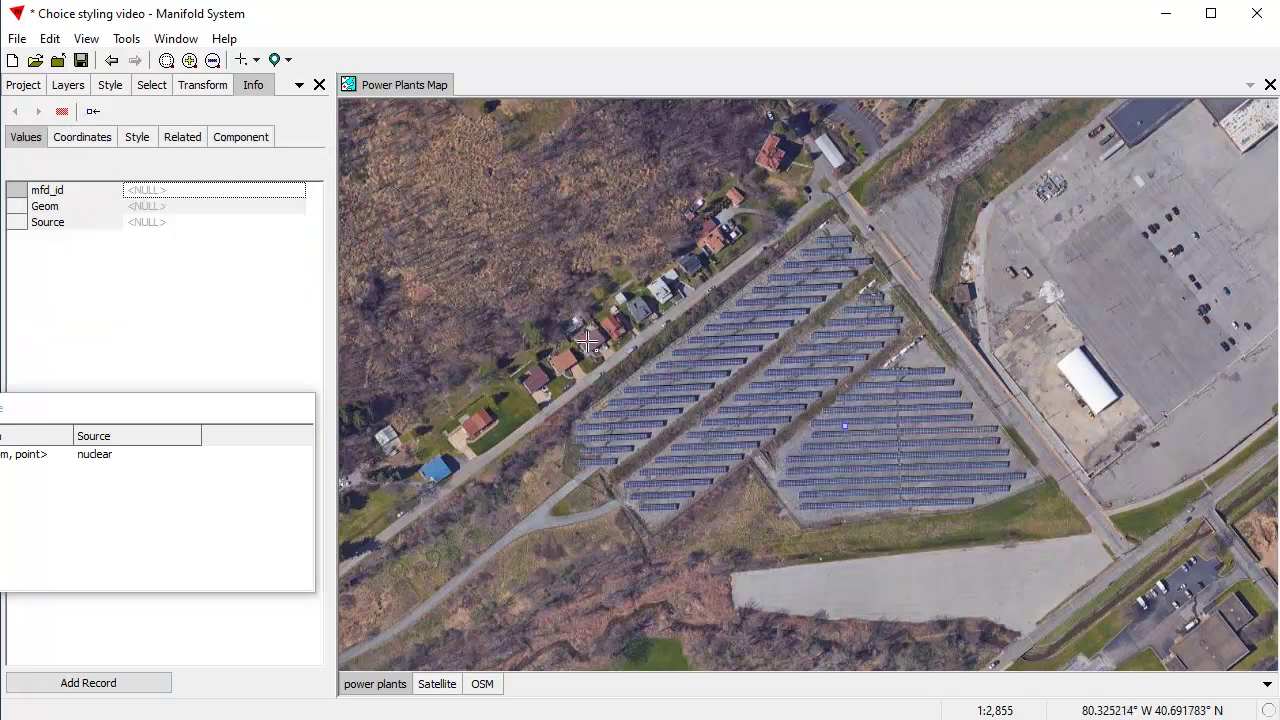
Set the new solar plant point's Source to petroleum and add it as a record
left_click(180, 224)
left_click(178, 222)
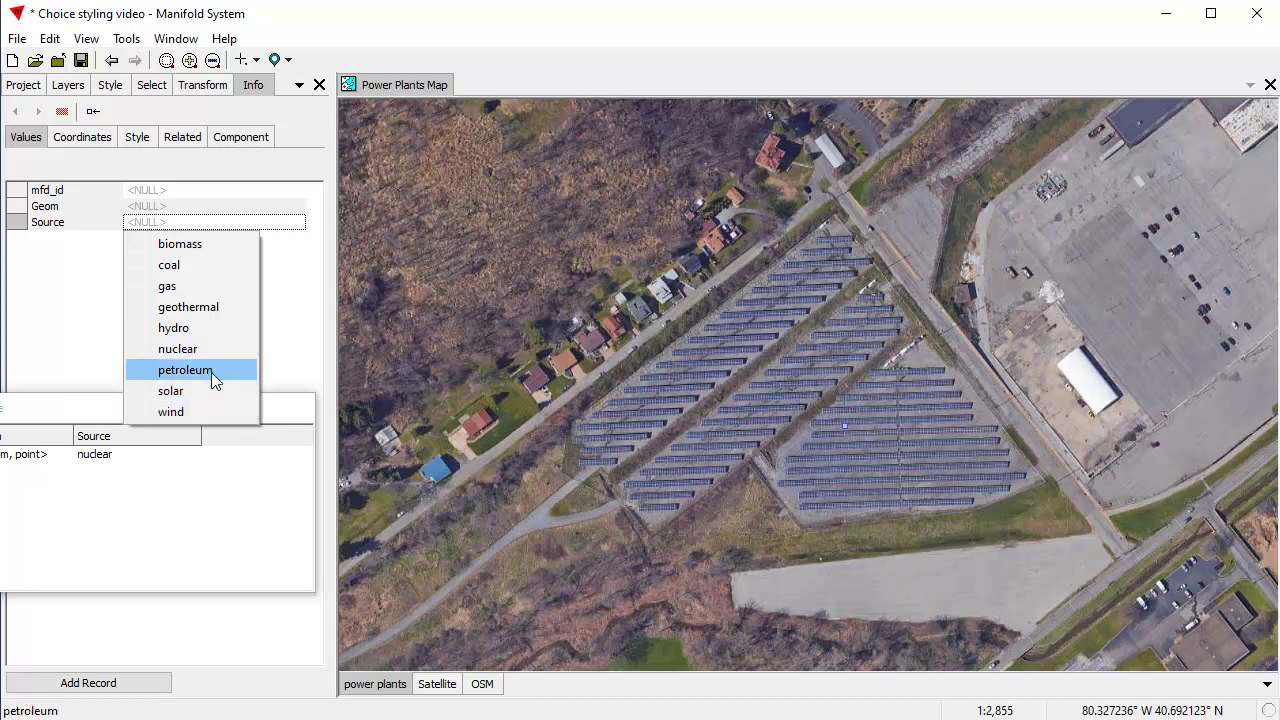
left_click(211, 370)
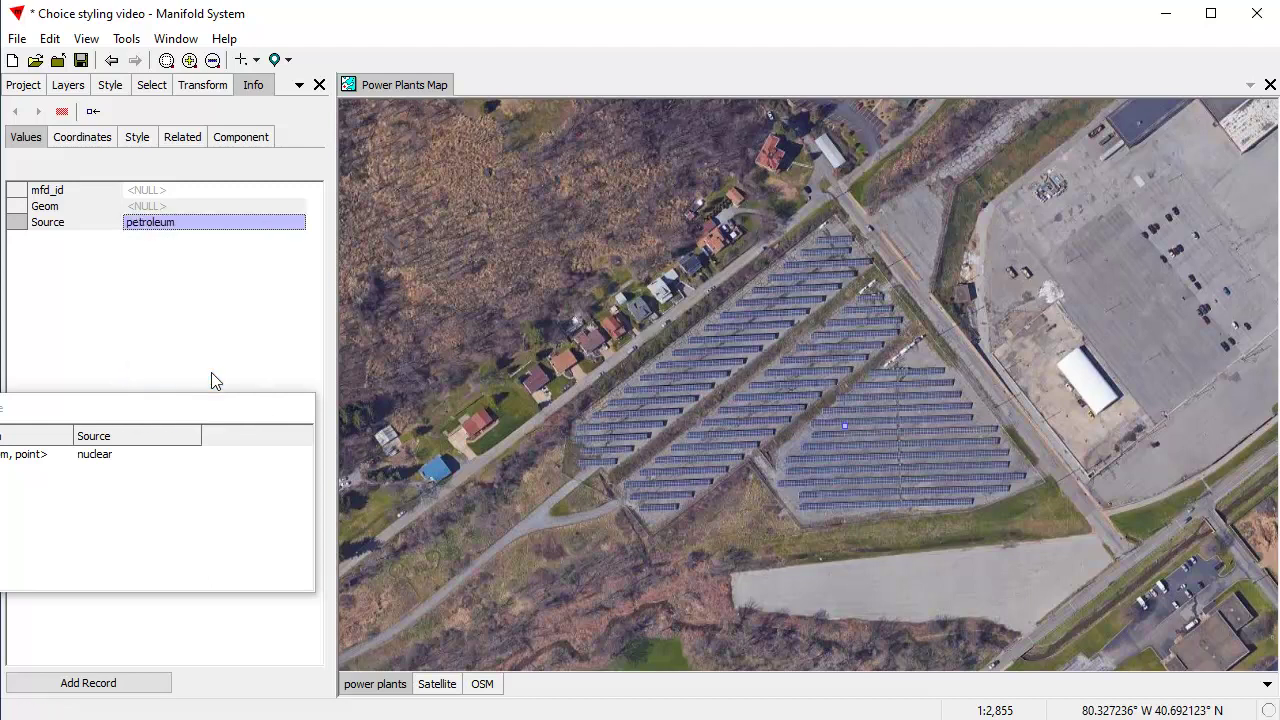
left_click(88, 685)
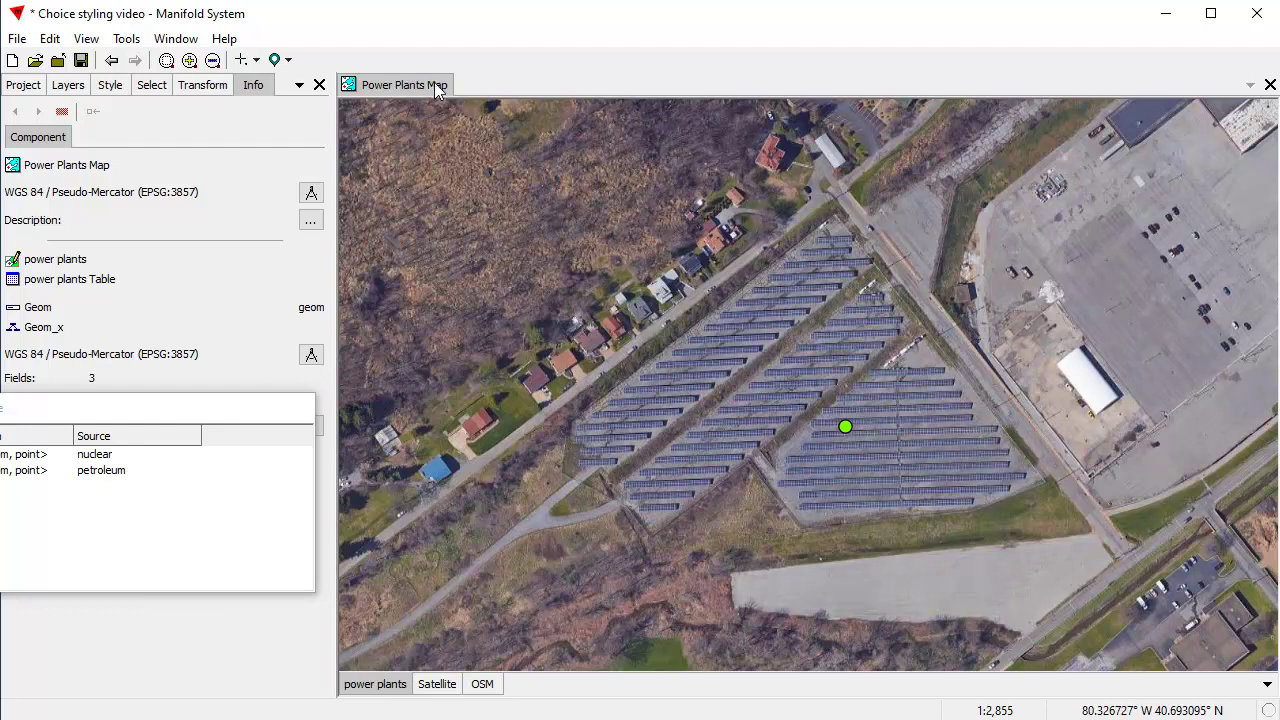
Go to the saved location "power 3 wind farm" and place a new point on the road between the two turbines
left_click(276, 60)
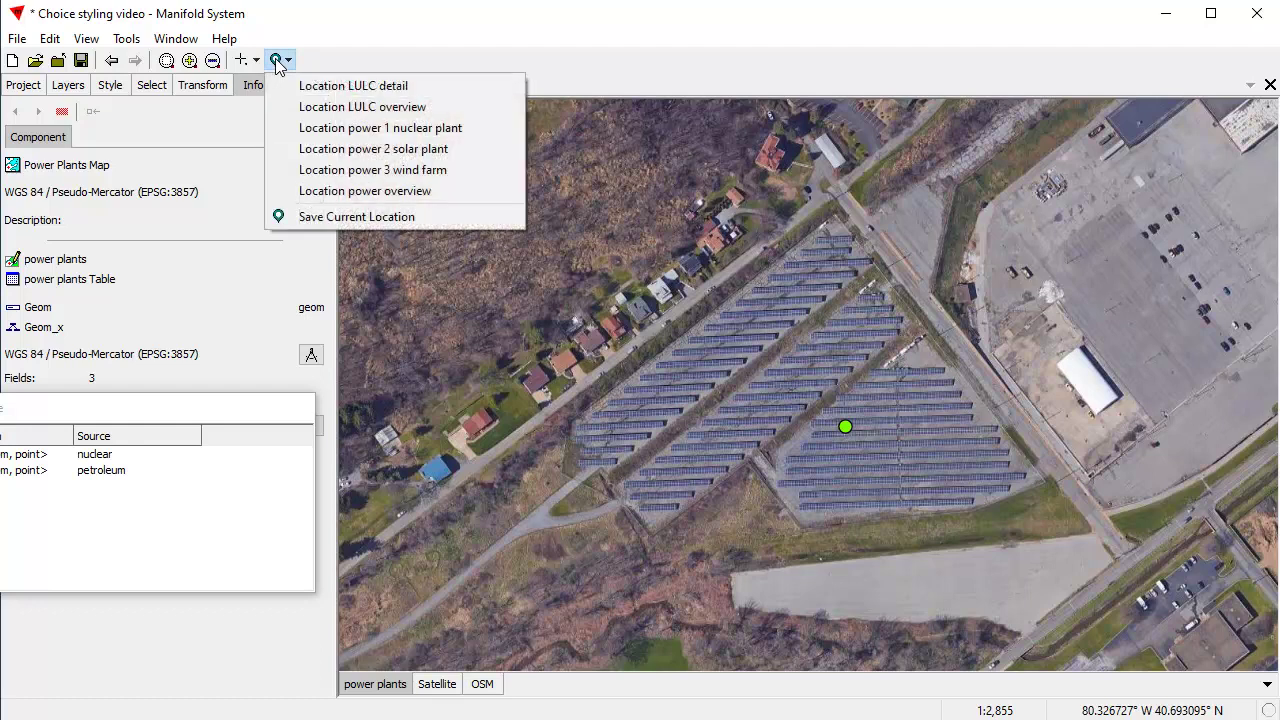
left_click(446, 166)
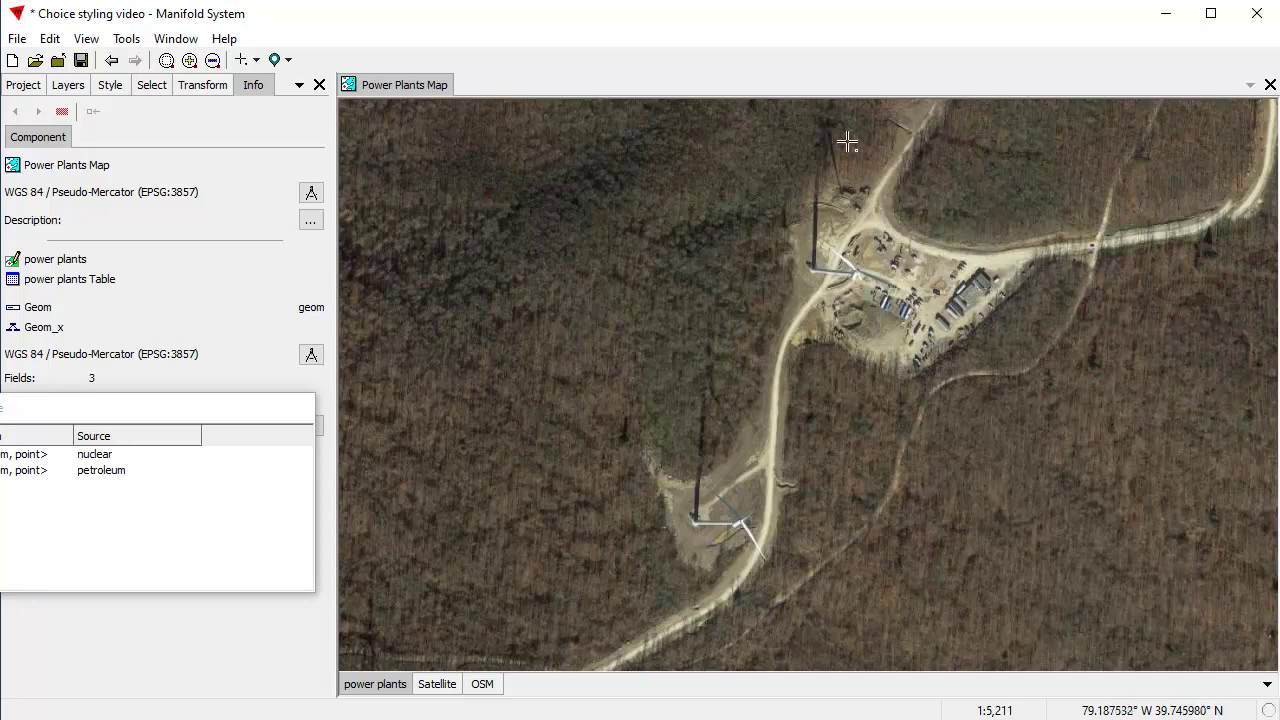
left_click(775, 381)
Set the wind farm point's Source to wind and add it as a record
left_click(162, 224)
left_click(162, 224)
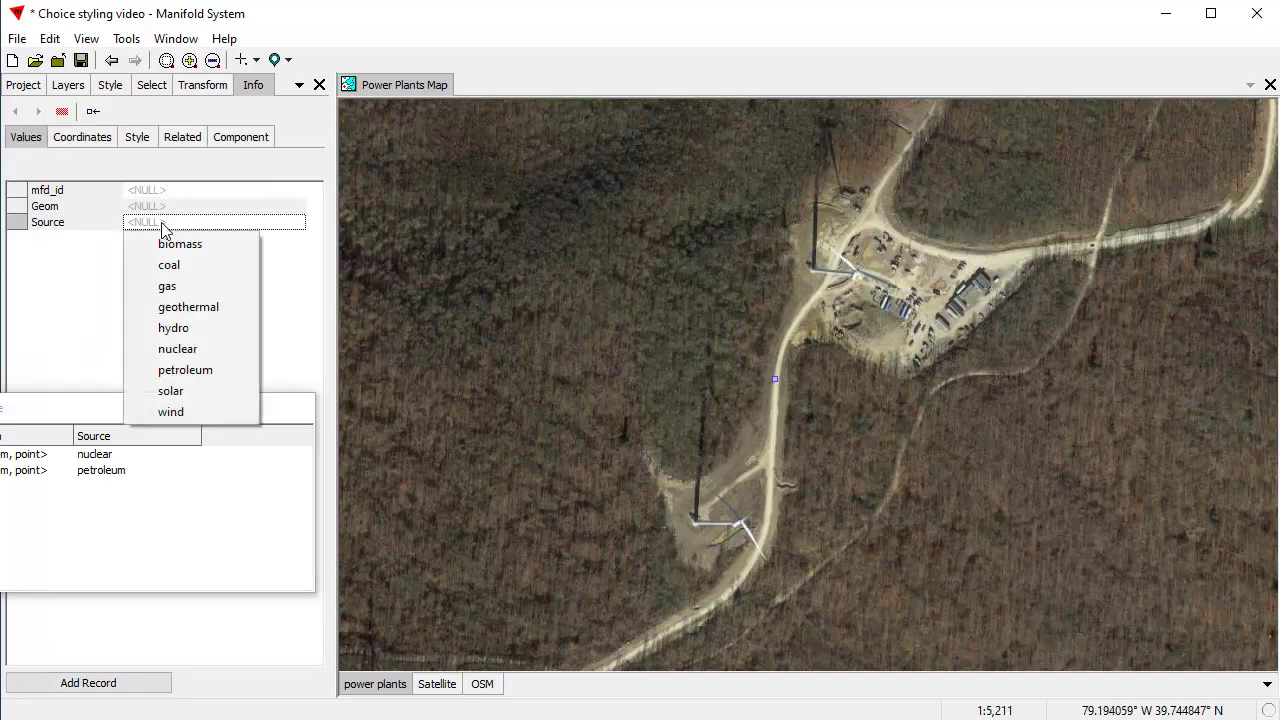
left_click(211, 412)
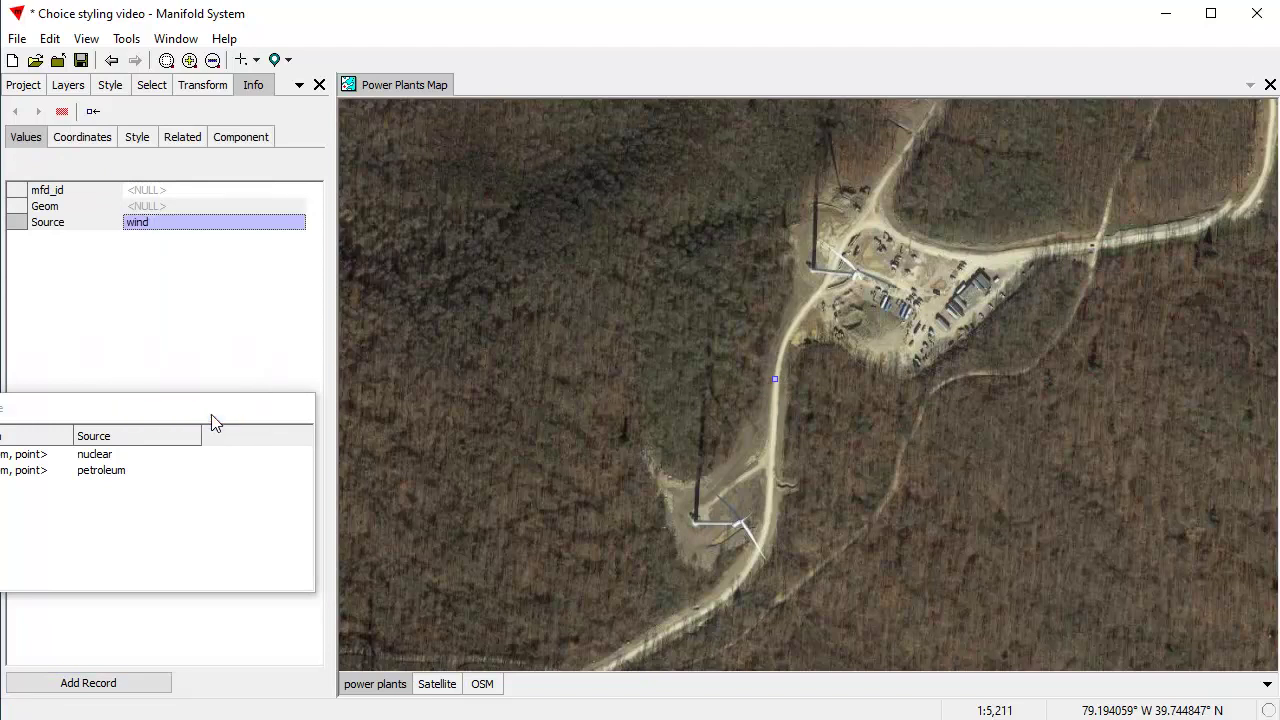
left_click(112, 685)
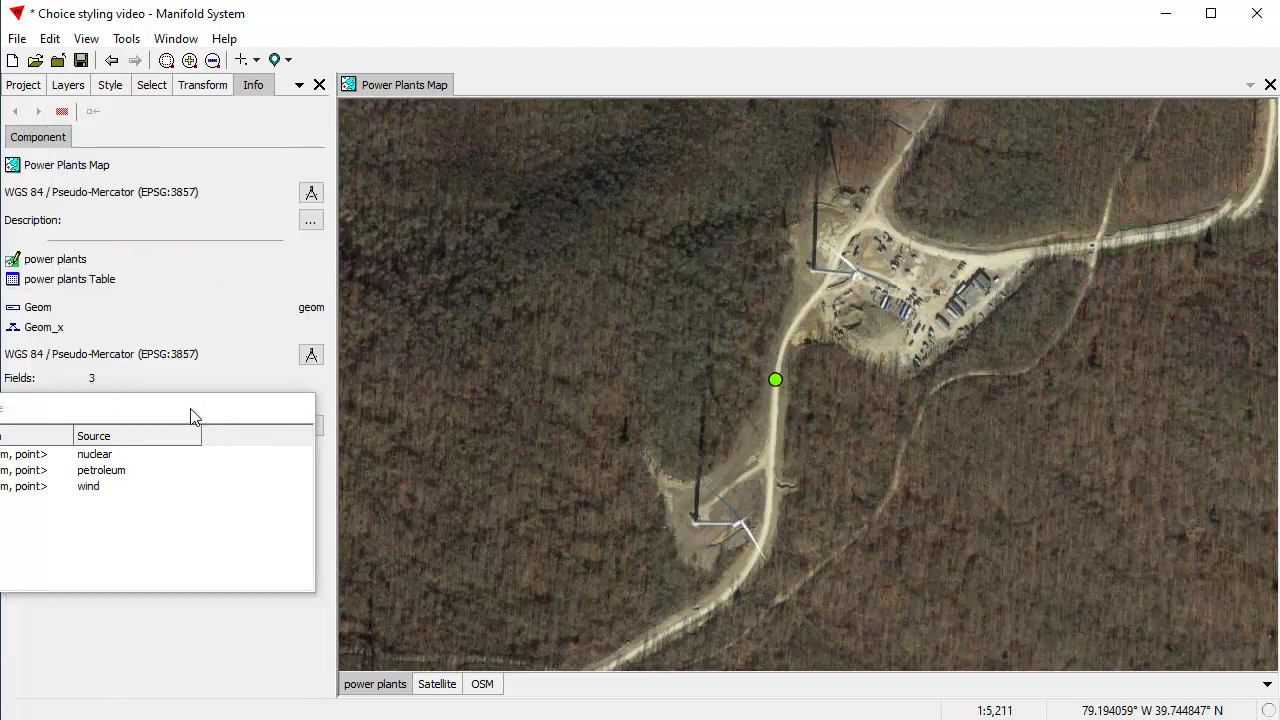
Fit the map view to the whole power plants layer with some margin and turn off the Satellite layer
left_click_drag(193, 416, 1053, 447)
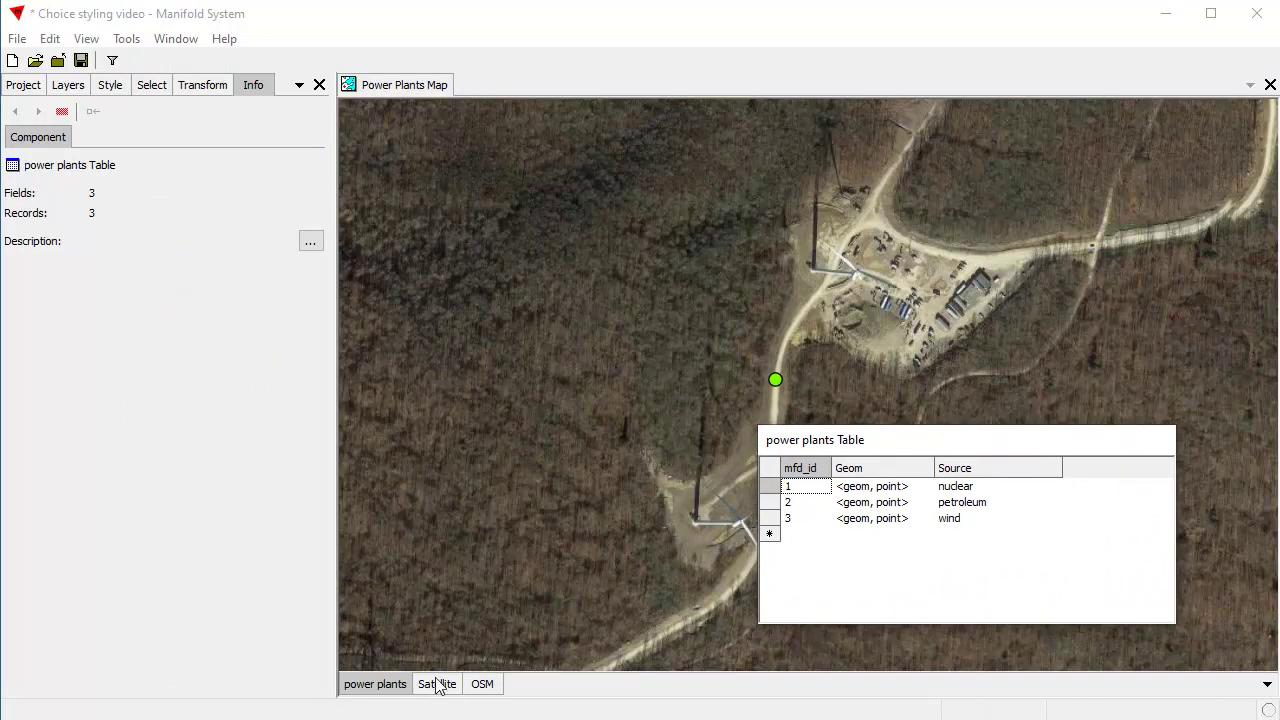
double_click(376, 684)
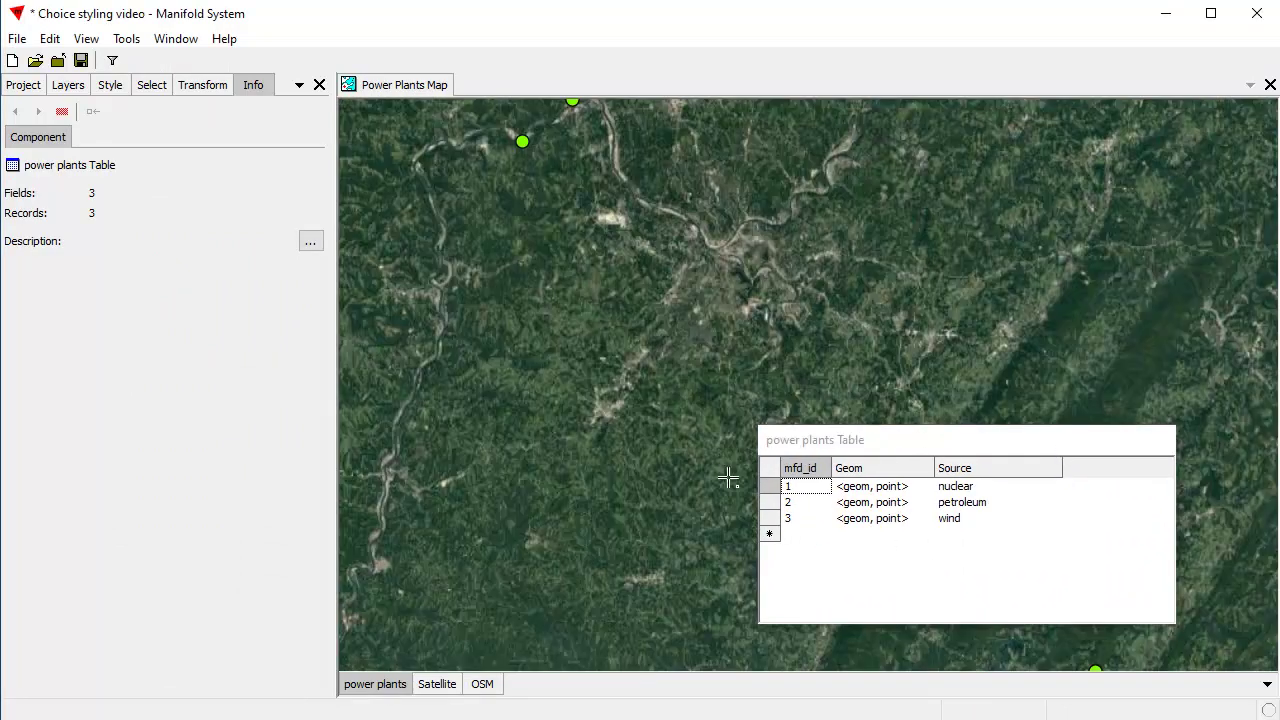
left_click_drag(936, 440, 96, 305)
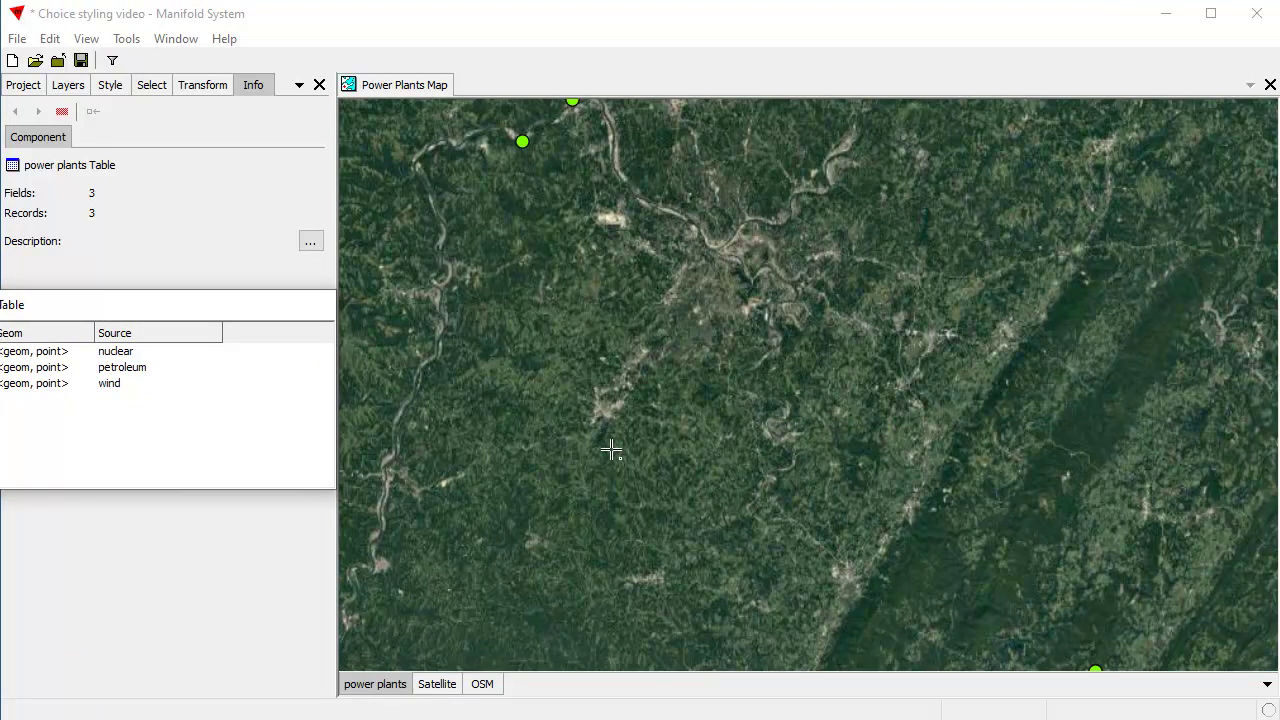
left_click(650, 406)
scroll(650, 406, "down", 1)
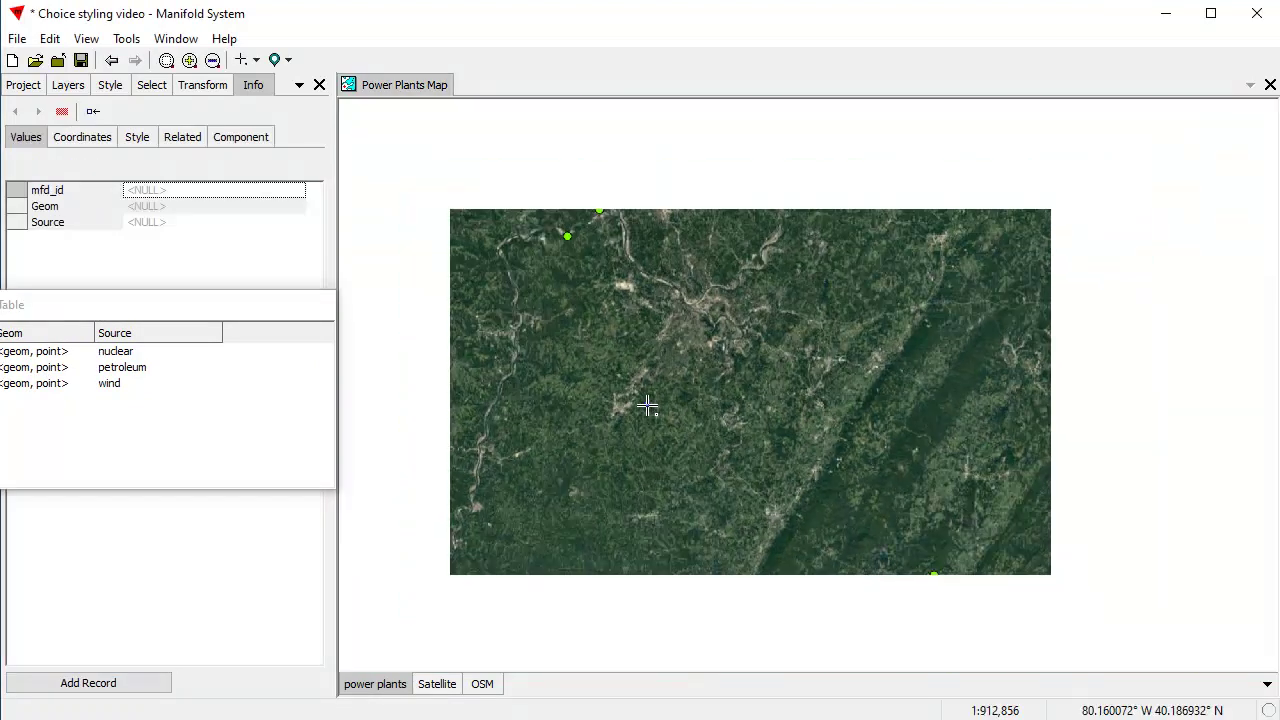
left_click(437, 684)
left_click(437, 684, "shift")
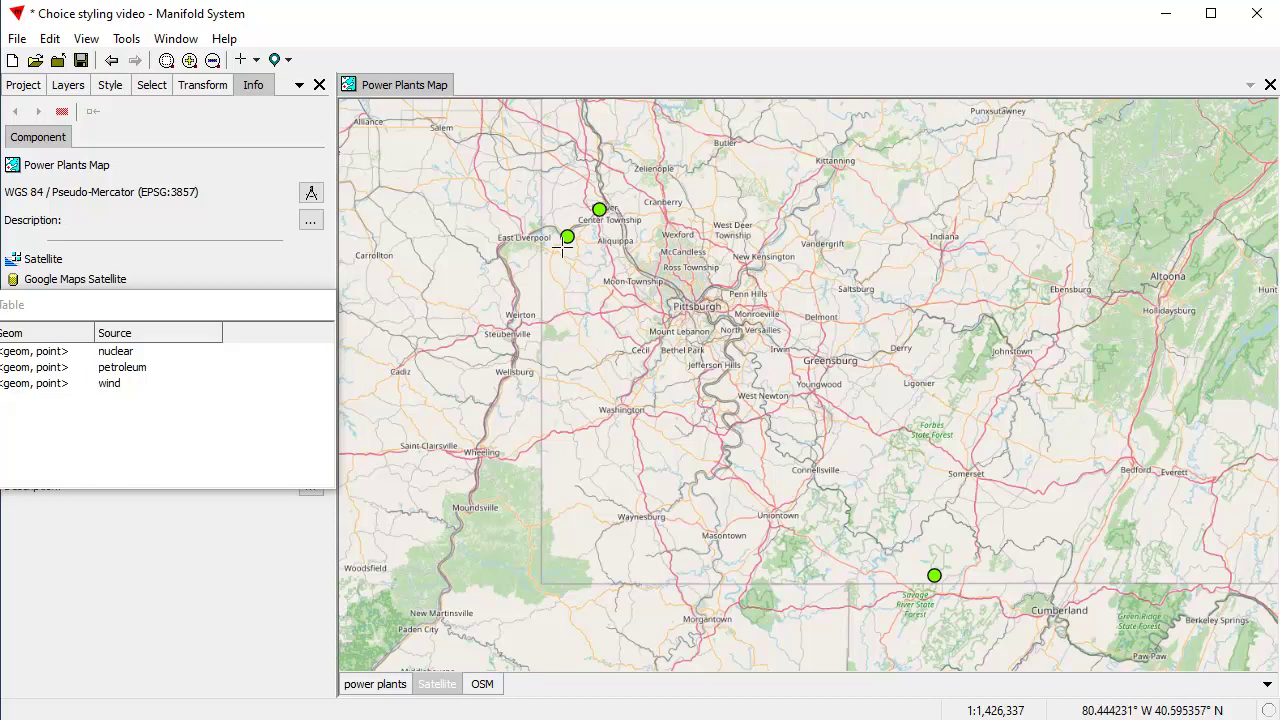
Move the power plants table clear of the points and change the Source of record 2 to solar
left_click_drag(266, 312, 425, 363)
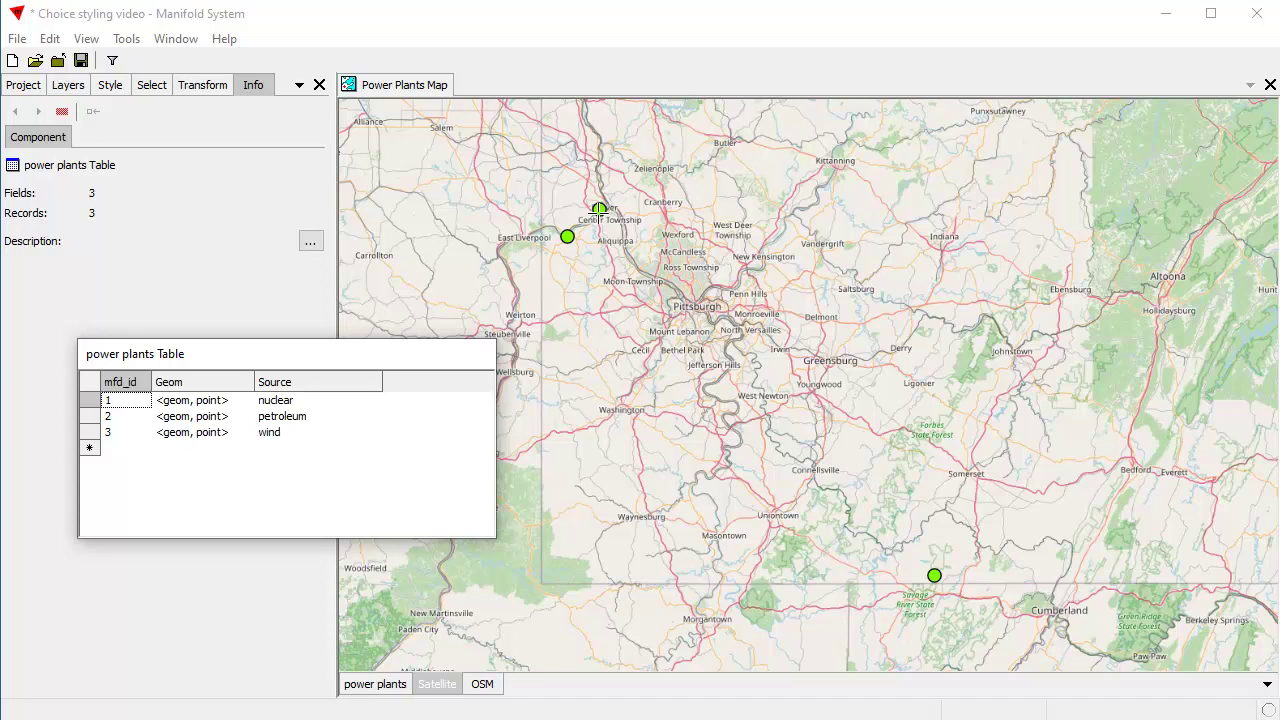
left_click_drag(371, 367, 1102, 120)
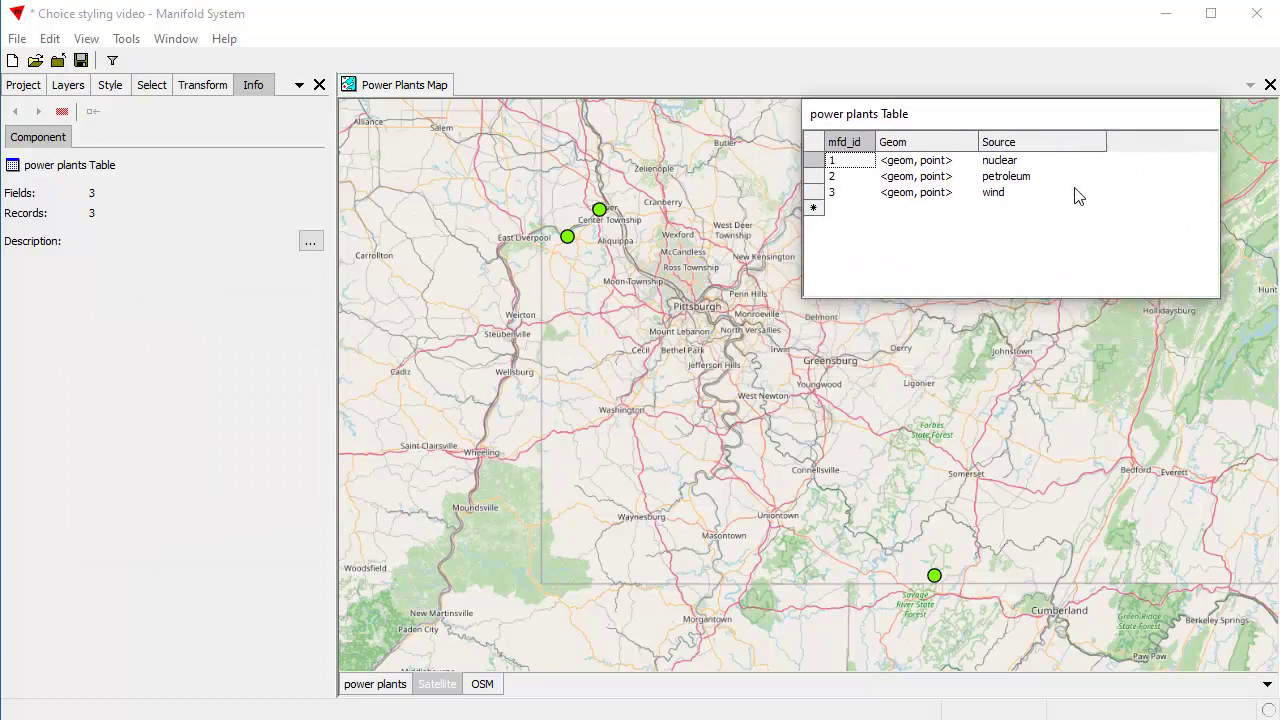
left_click(1060, 180)
left_click(1055, 178)
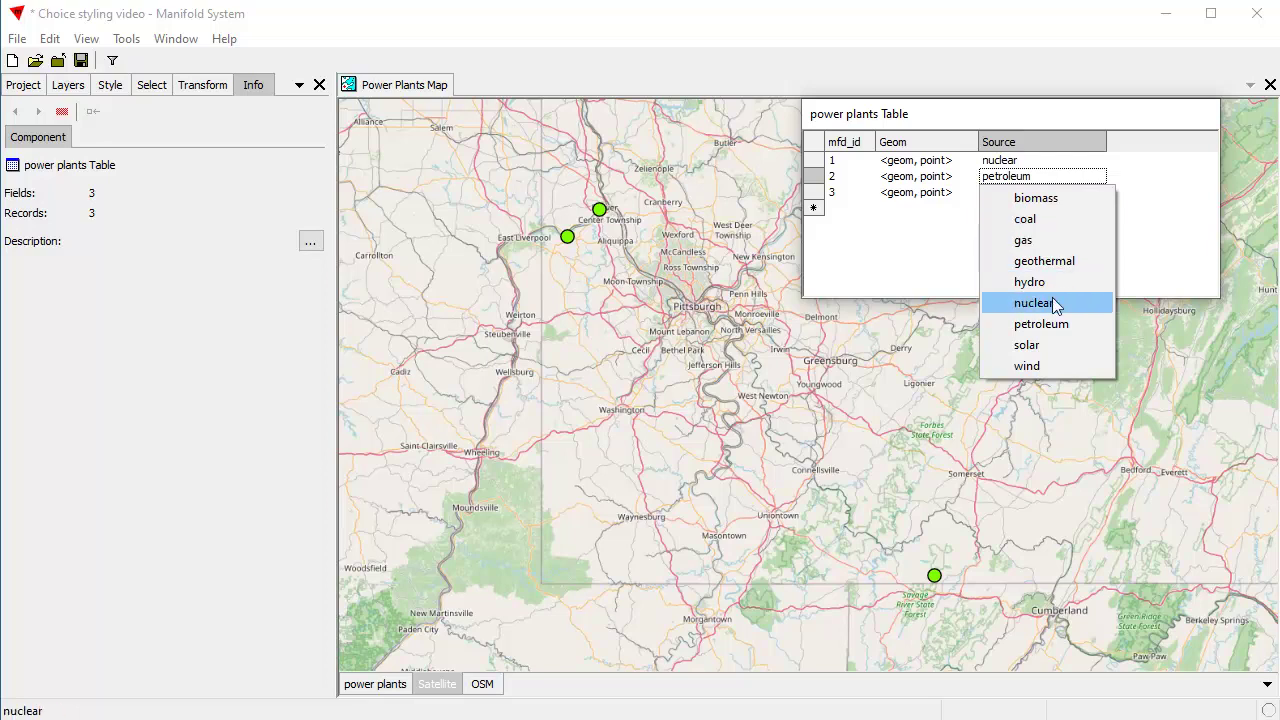
left_click(1057, 347)
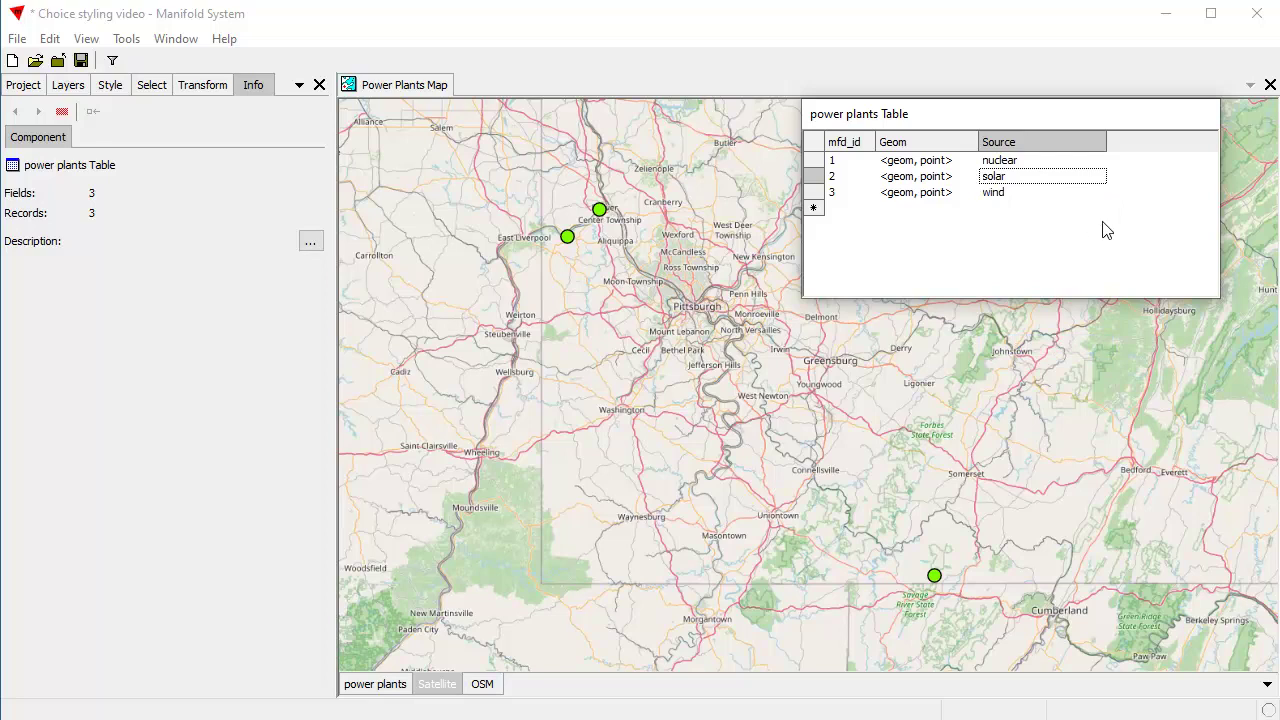
Review the choice values in the Source field's style, close it without changes, and move the table window away from the plant points
left_click_drag(1022, 116, 1002, 172)
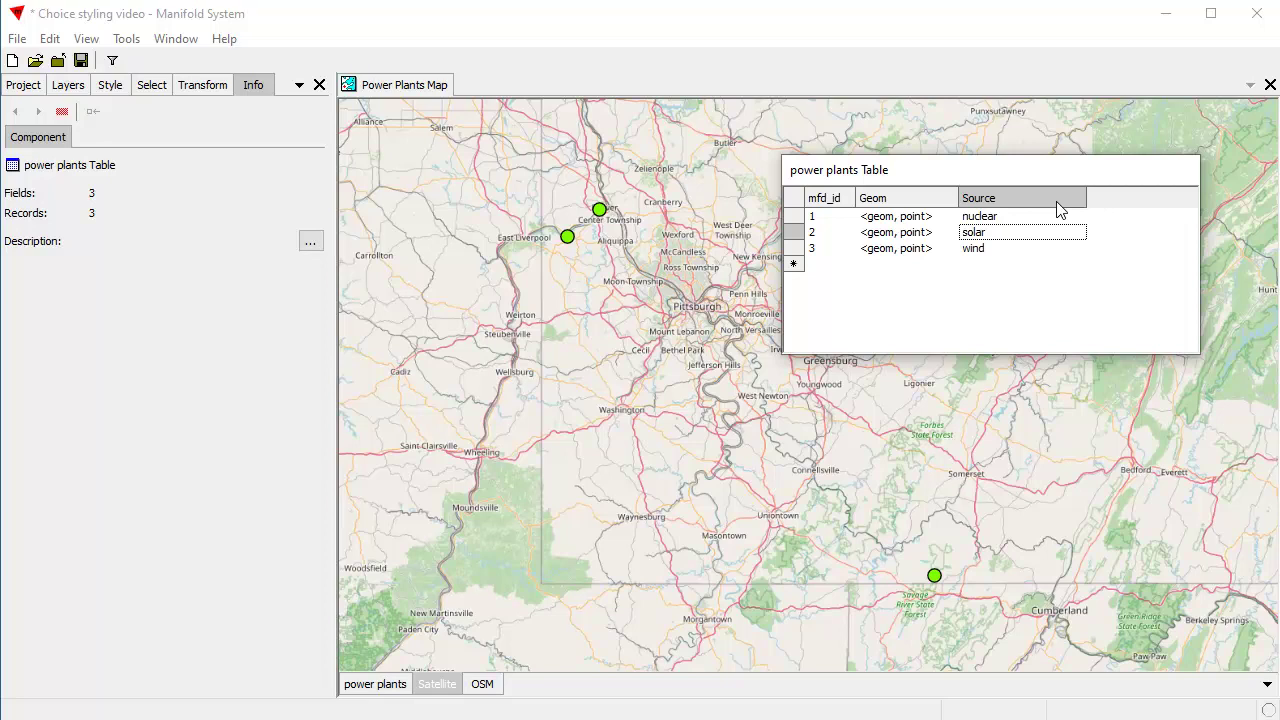
left_click_drag(1046, 168, 941, 302)
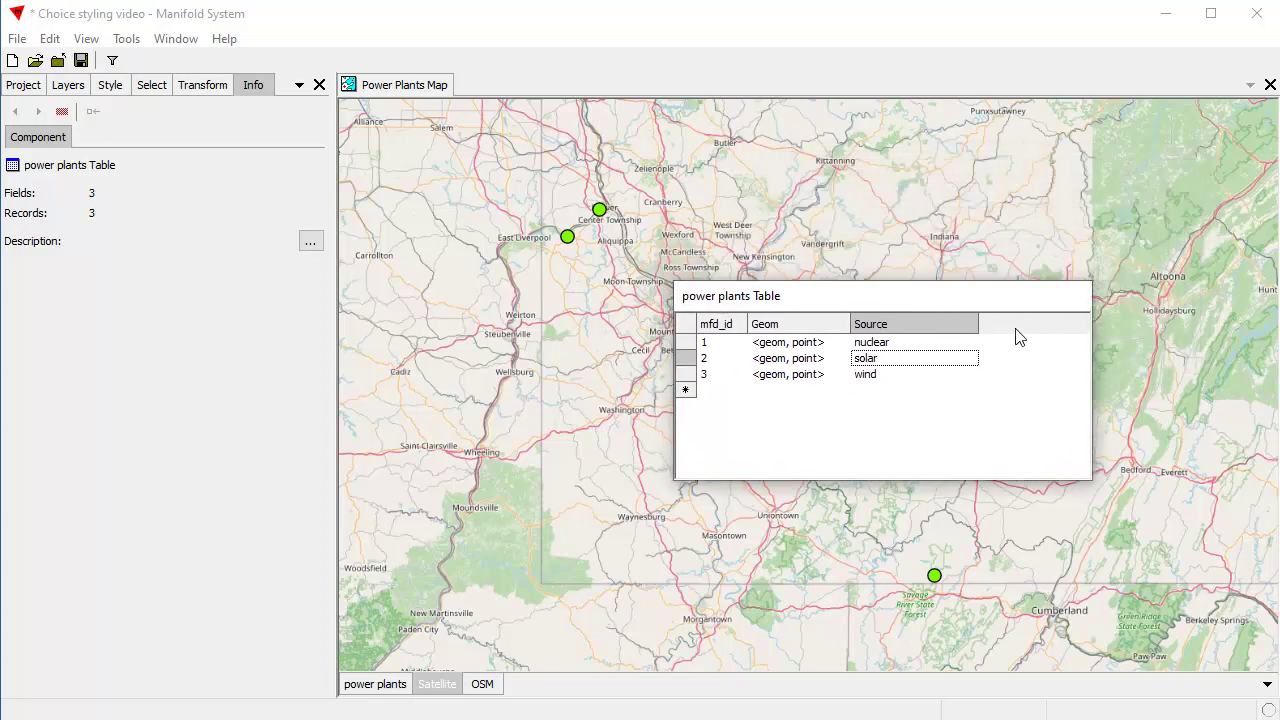
right_click(932, 327)
left_click(997, 491)
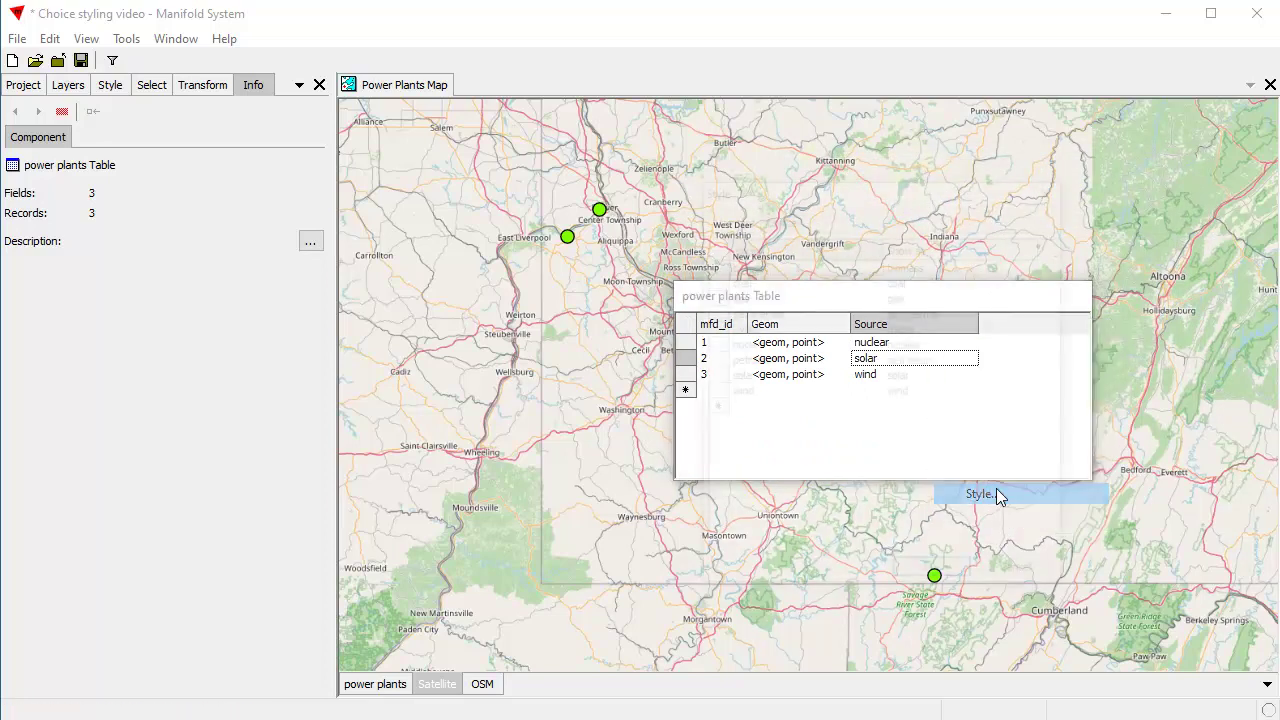
left_click_drag(892, 172, 894, 110)
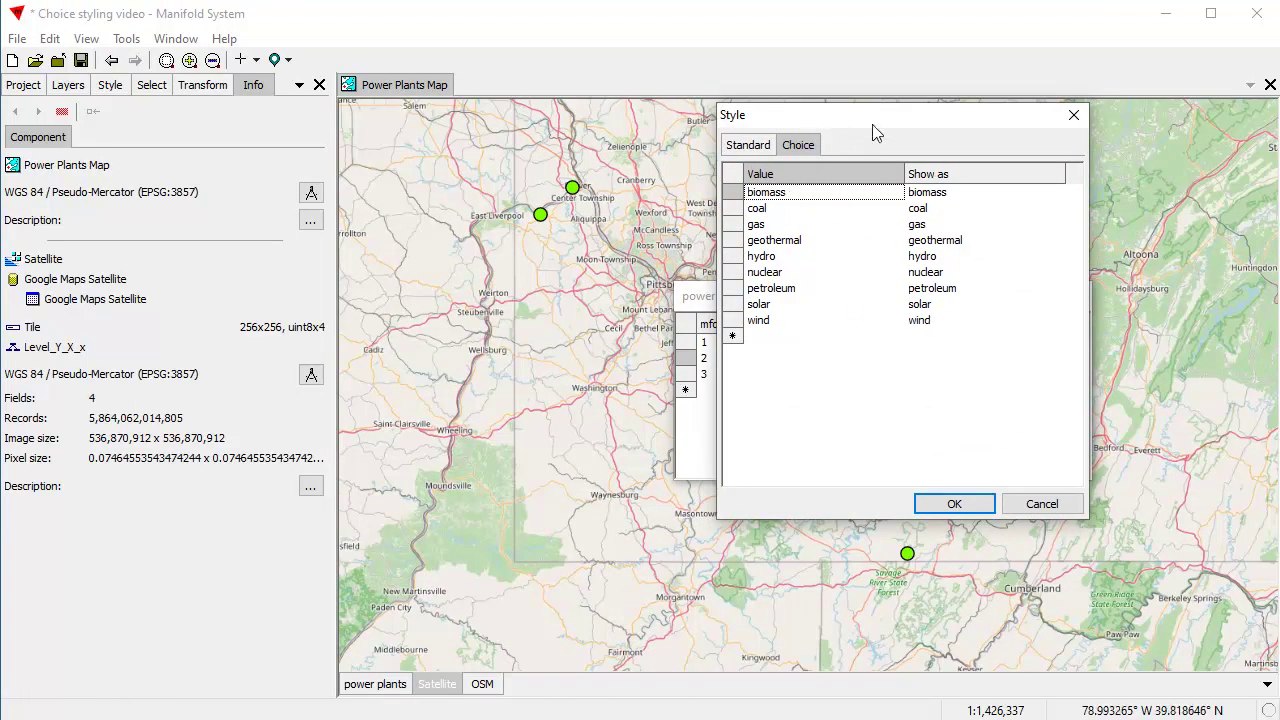
left_click_drag(894, 124, 929, 145)
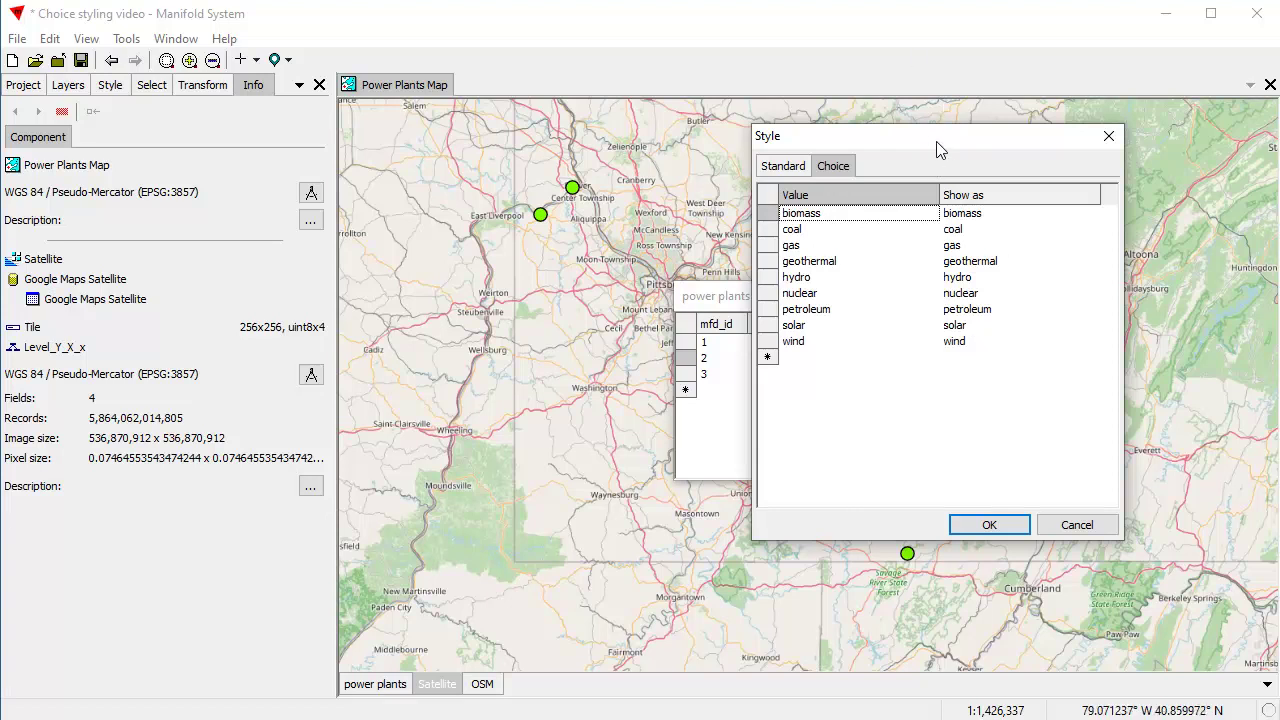
left_click_drag(928, 147, 1045, 226)
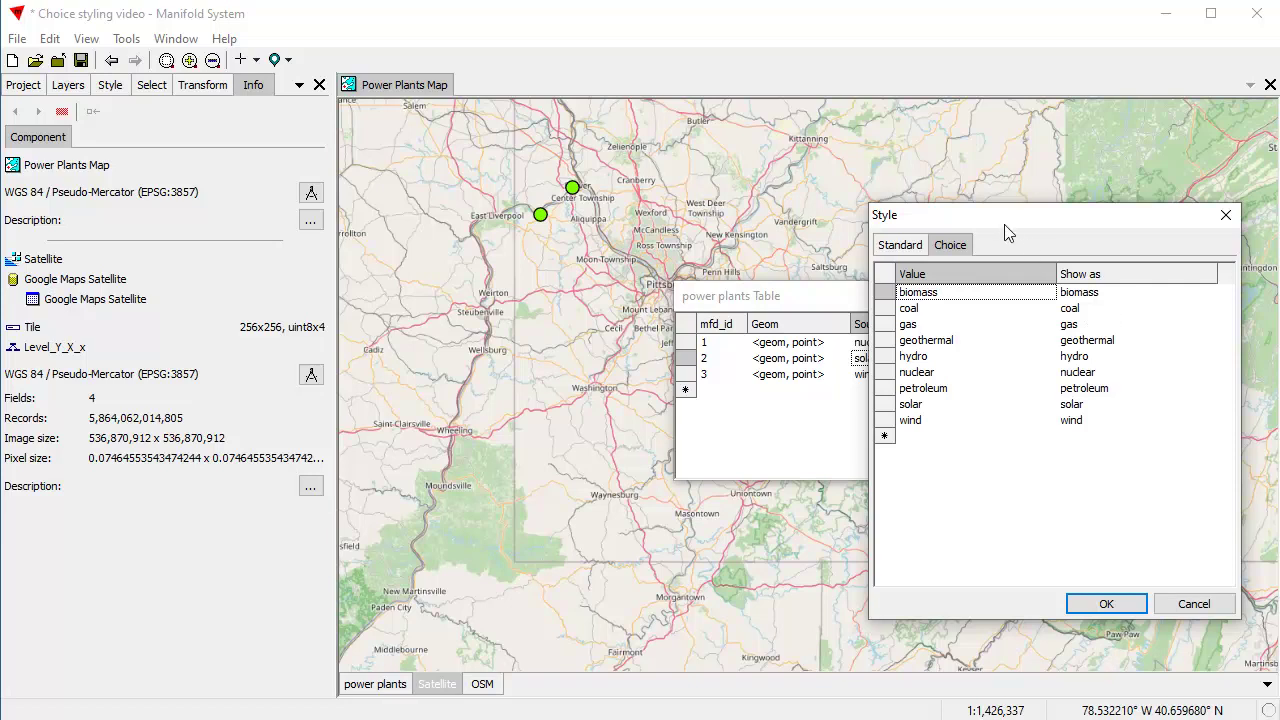
left_click_drag(1010, 222, 1013, 199)
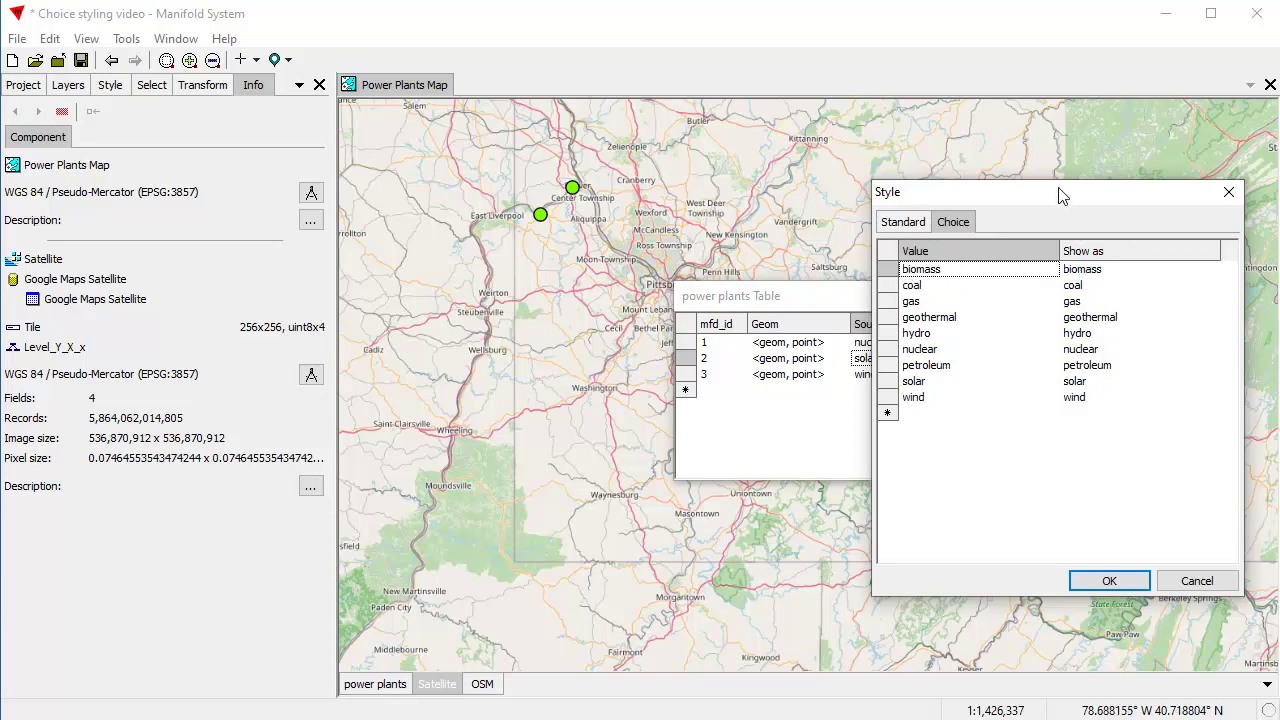
left_click_drag(1062, 201, 1060, 188)
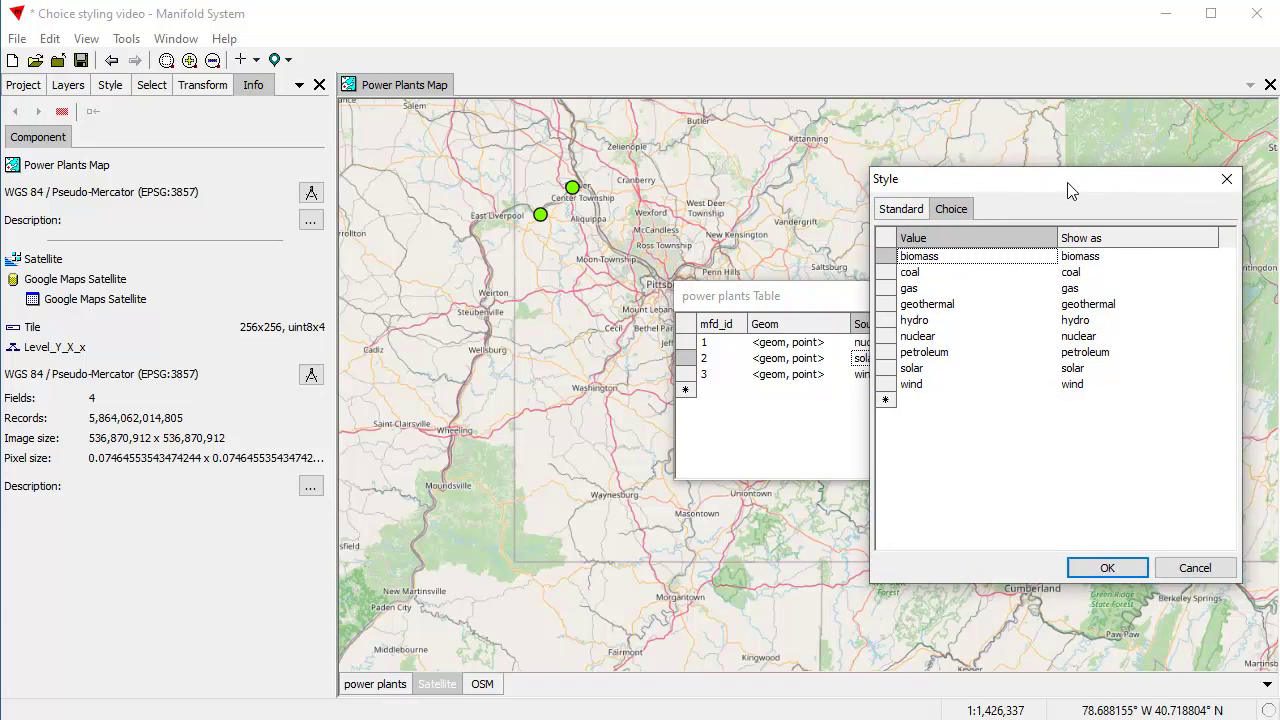
left_click_drag(1066, 192, 1023, 162)
left_click(1152, 539)
left_click_drag(923, 292, 933, 316)
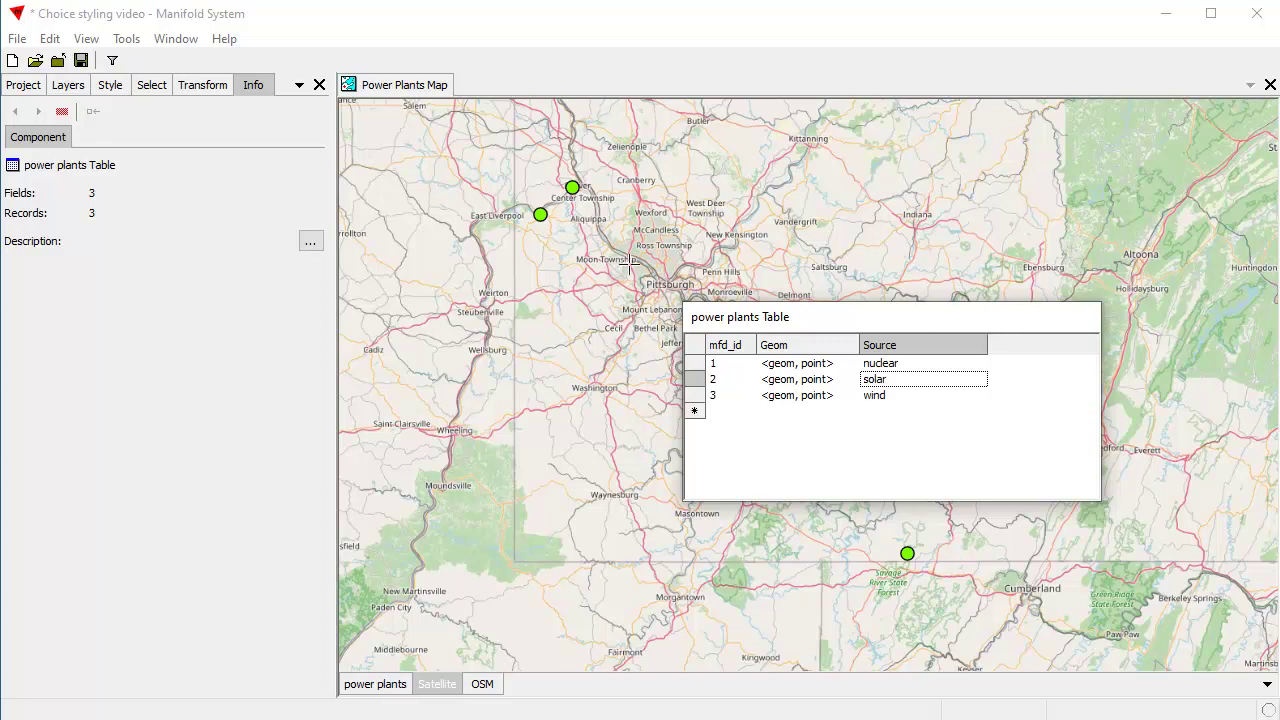
left_click_drag(858, 327, 270, 374)
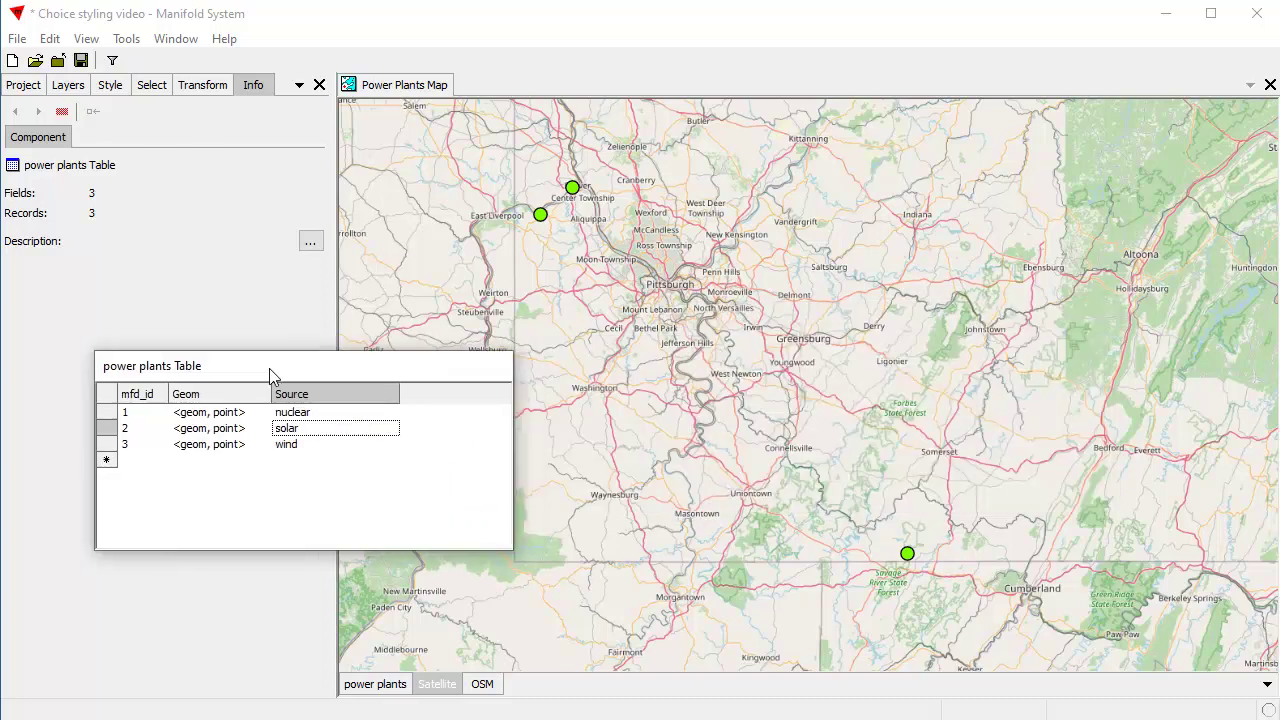